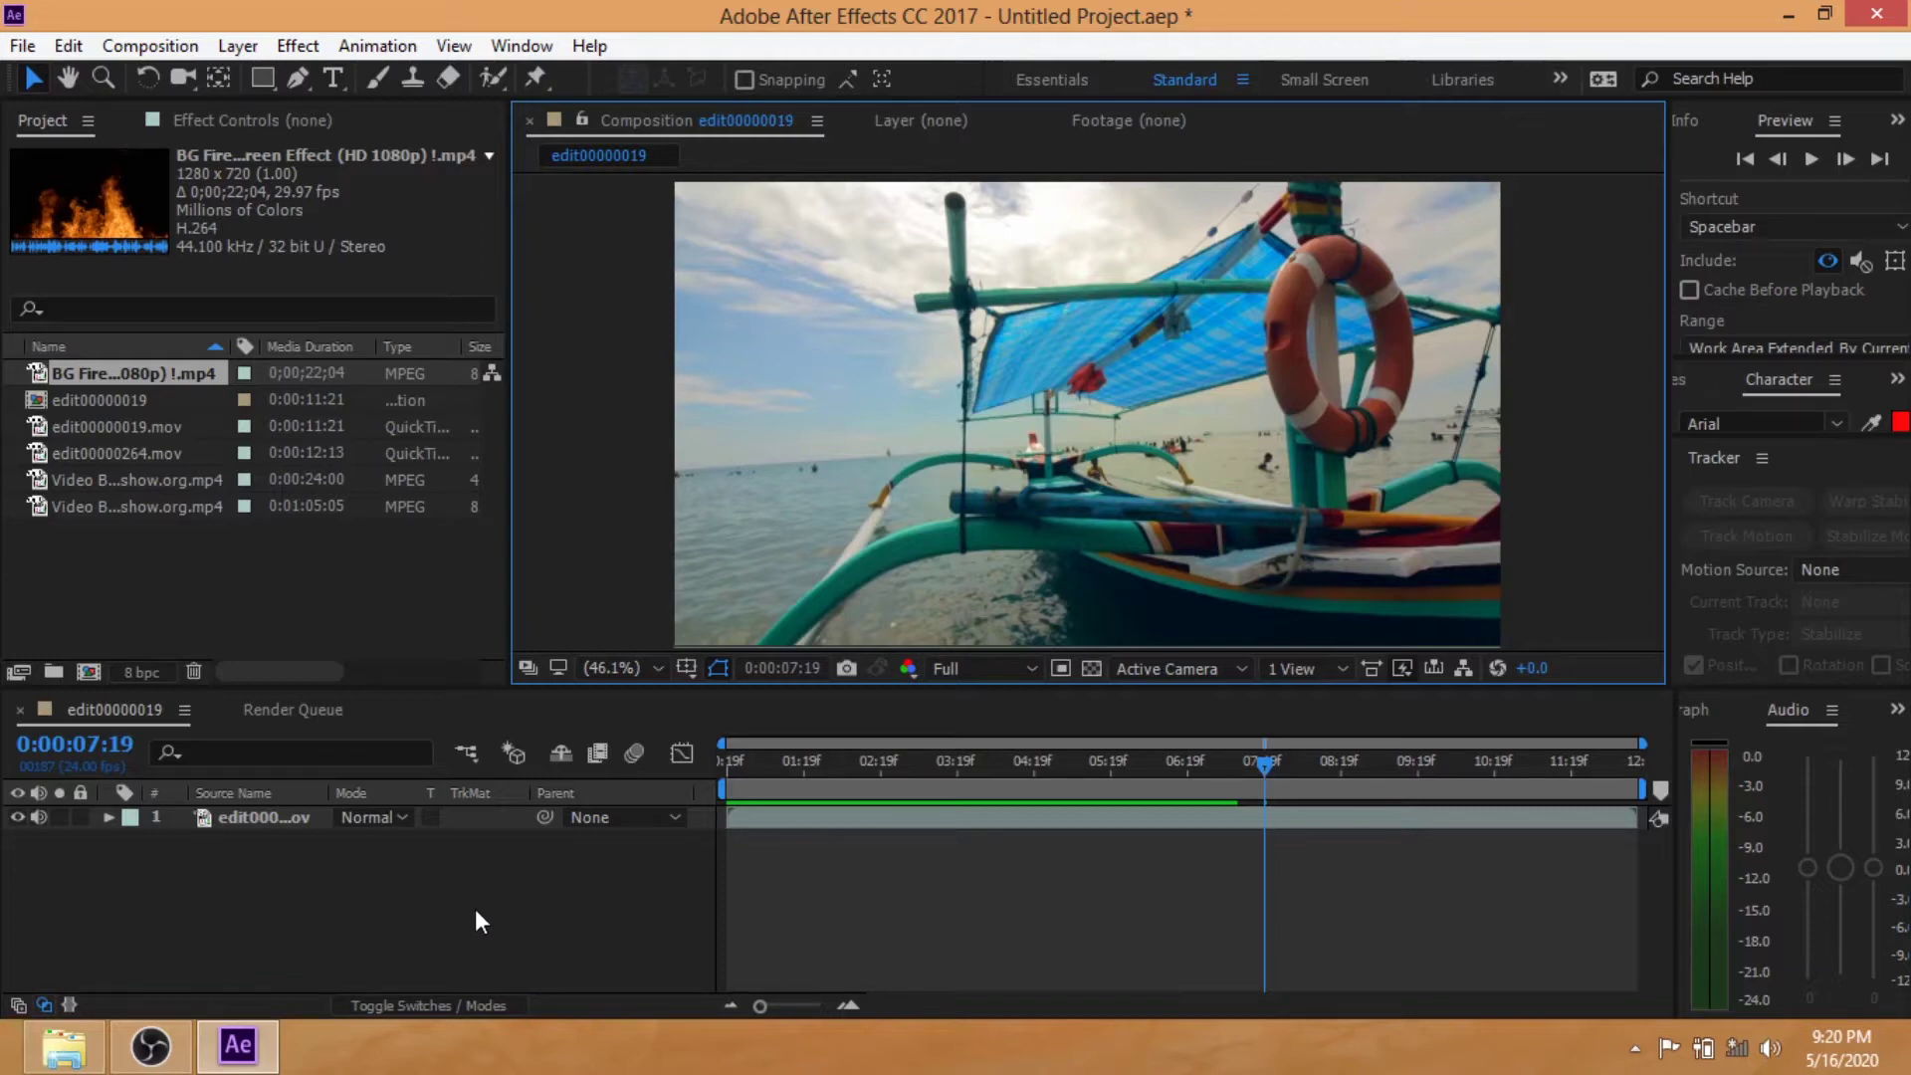
Step: Preview the boat clip, then add edit00000264.mov above it as a new layer
key(space)
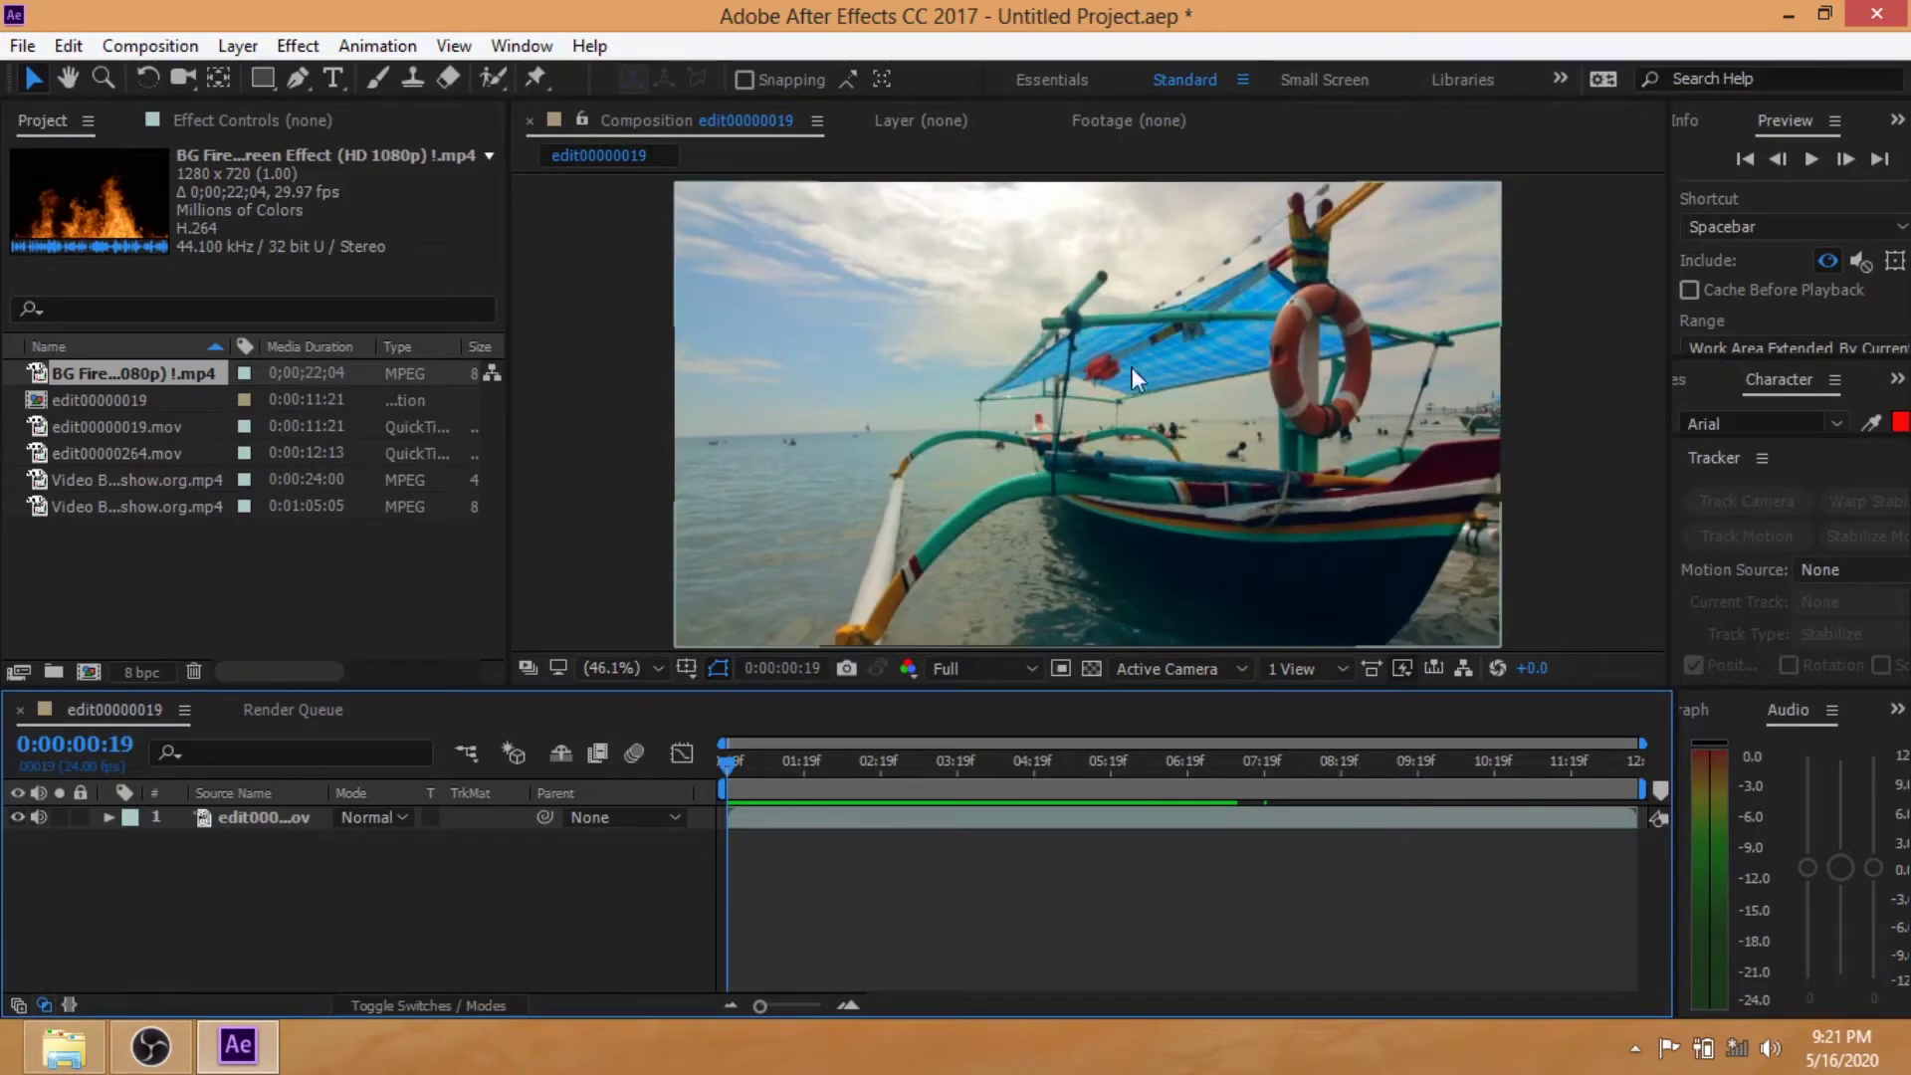
mouse_move(730, 766)
mouse_down()
mouse_move(1136, 775)
mouse_move(930, 773)
mouse_up()
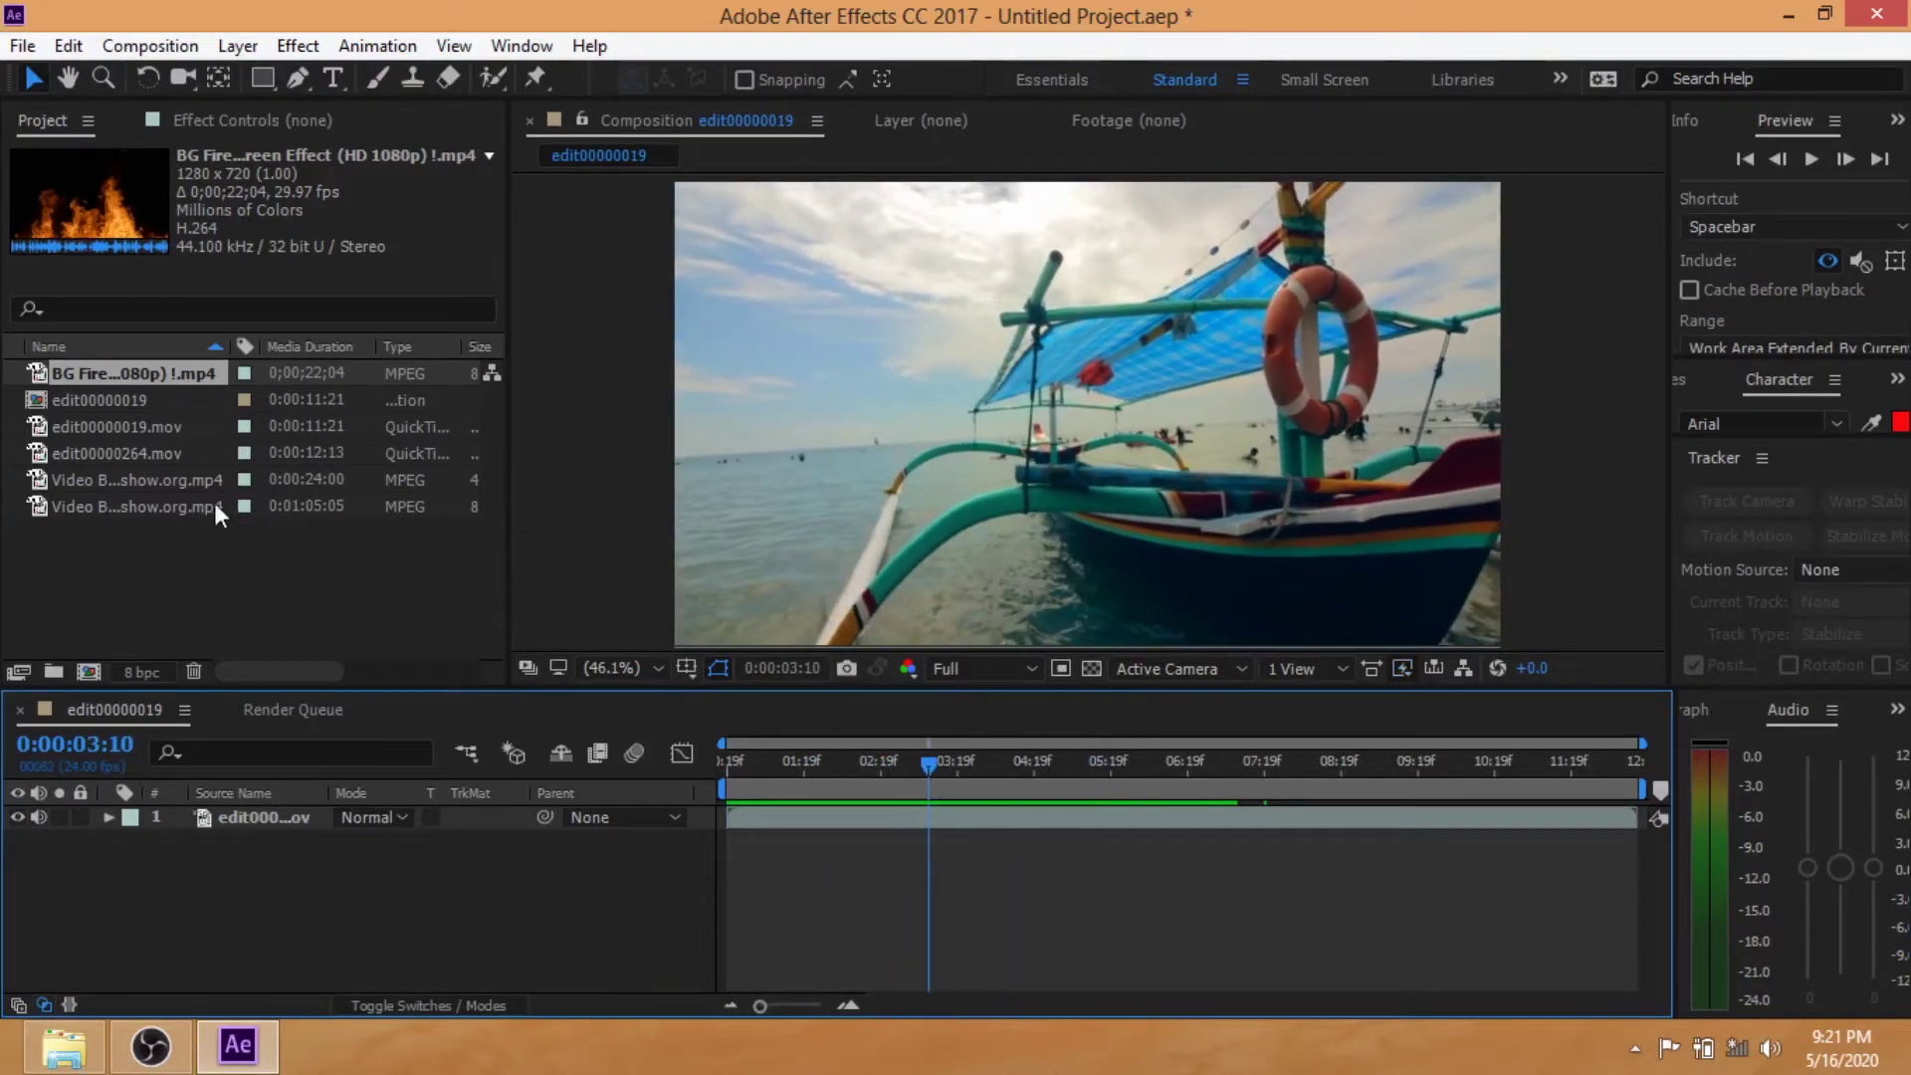
click(118, 455)
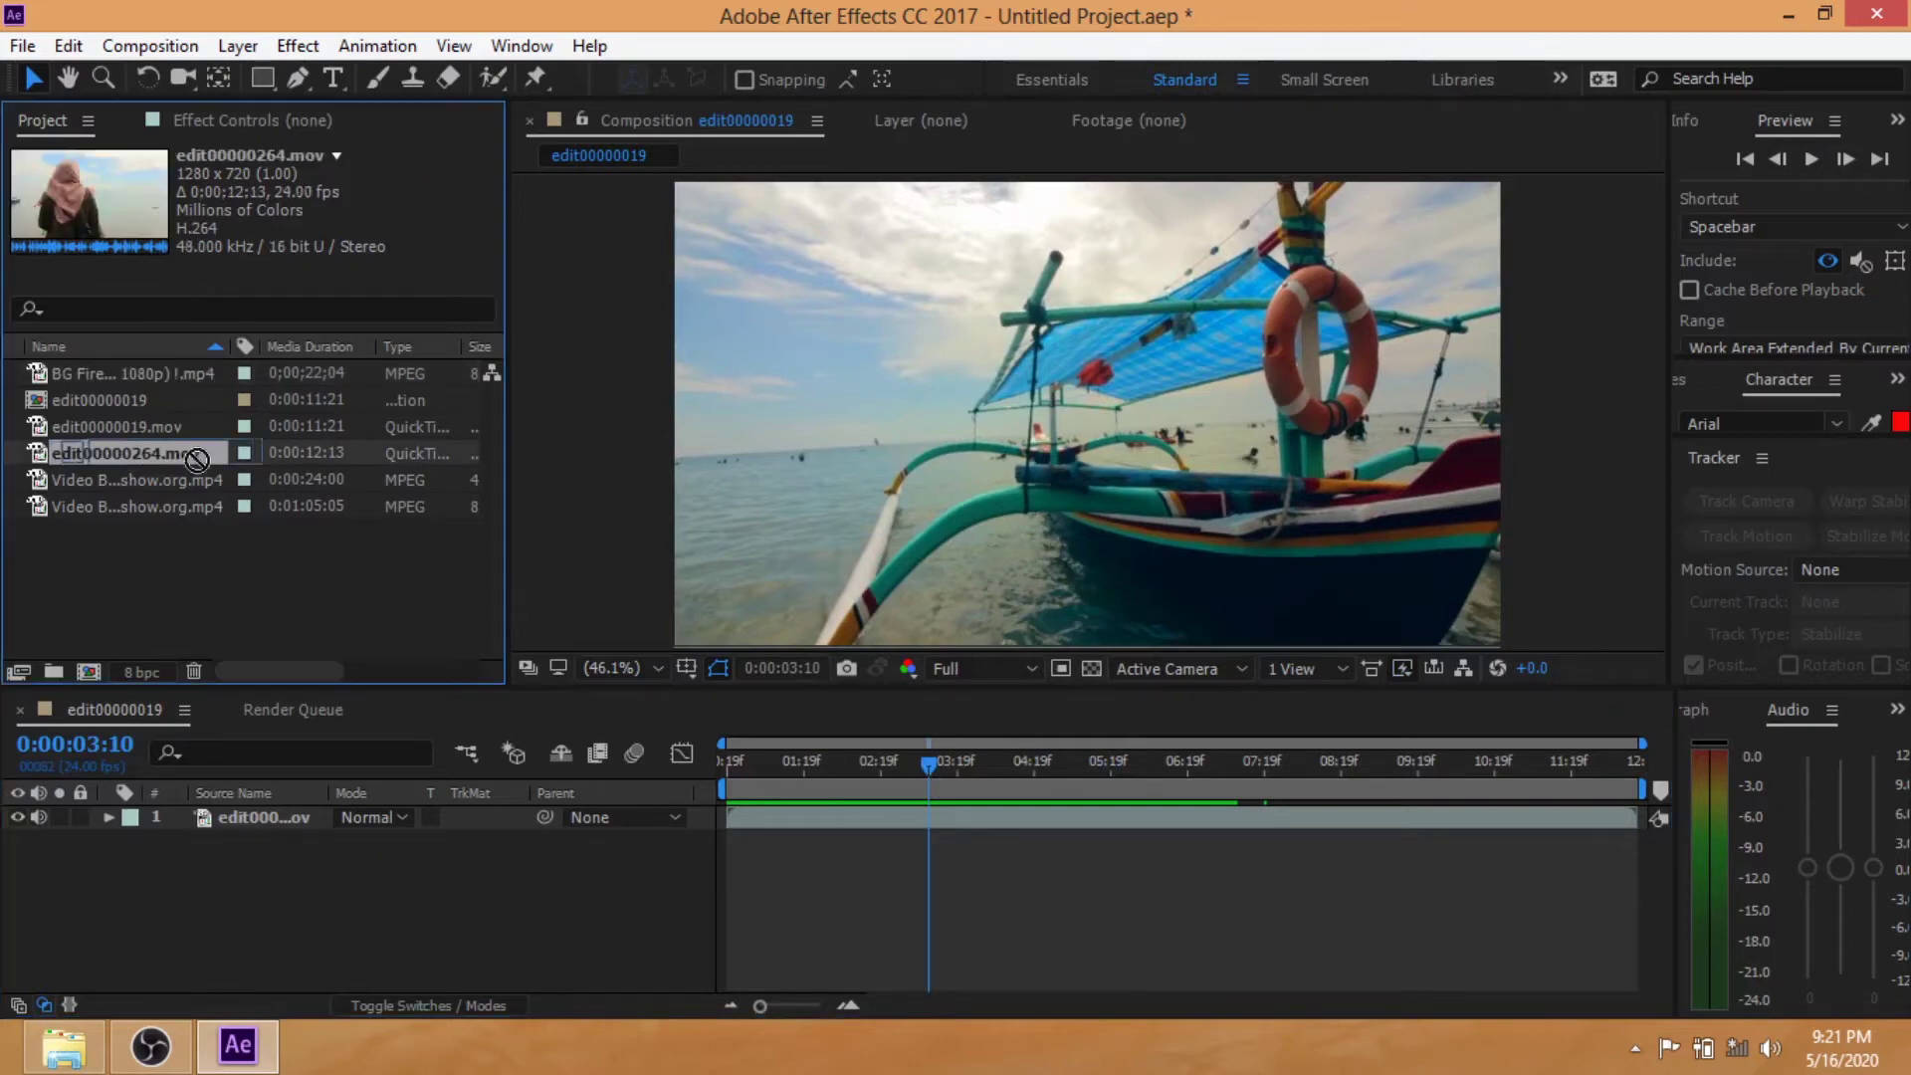
drag(114, 457, 1172, 449)
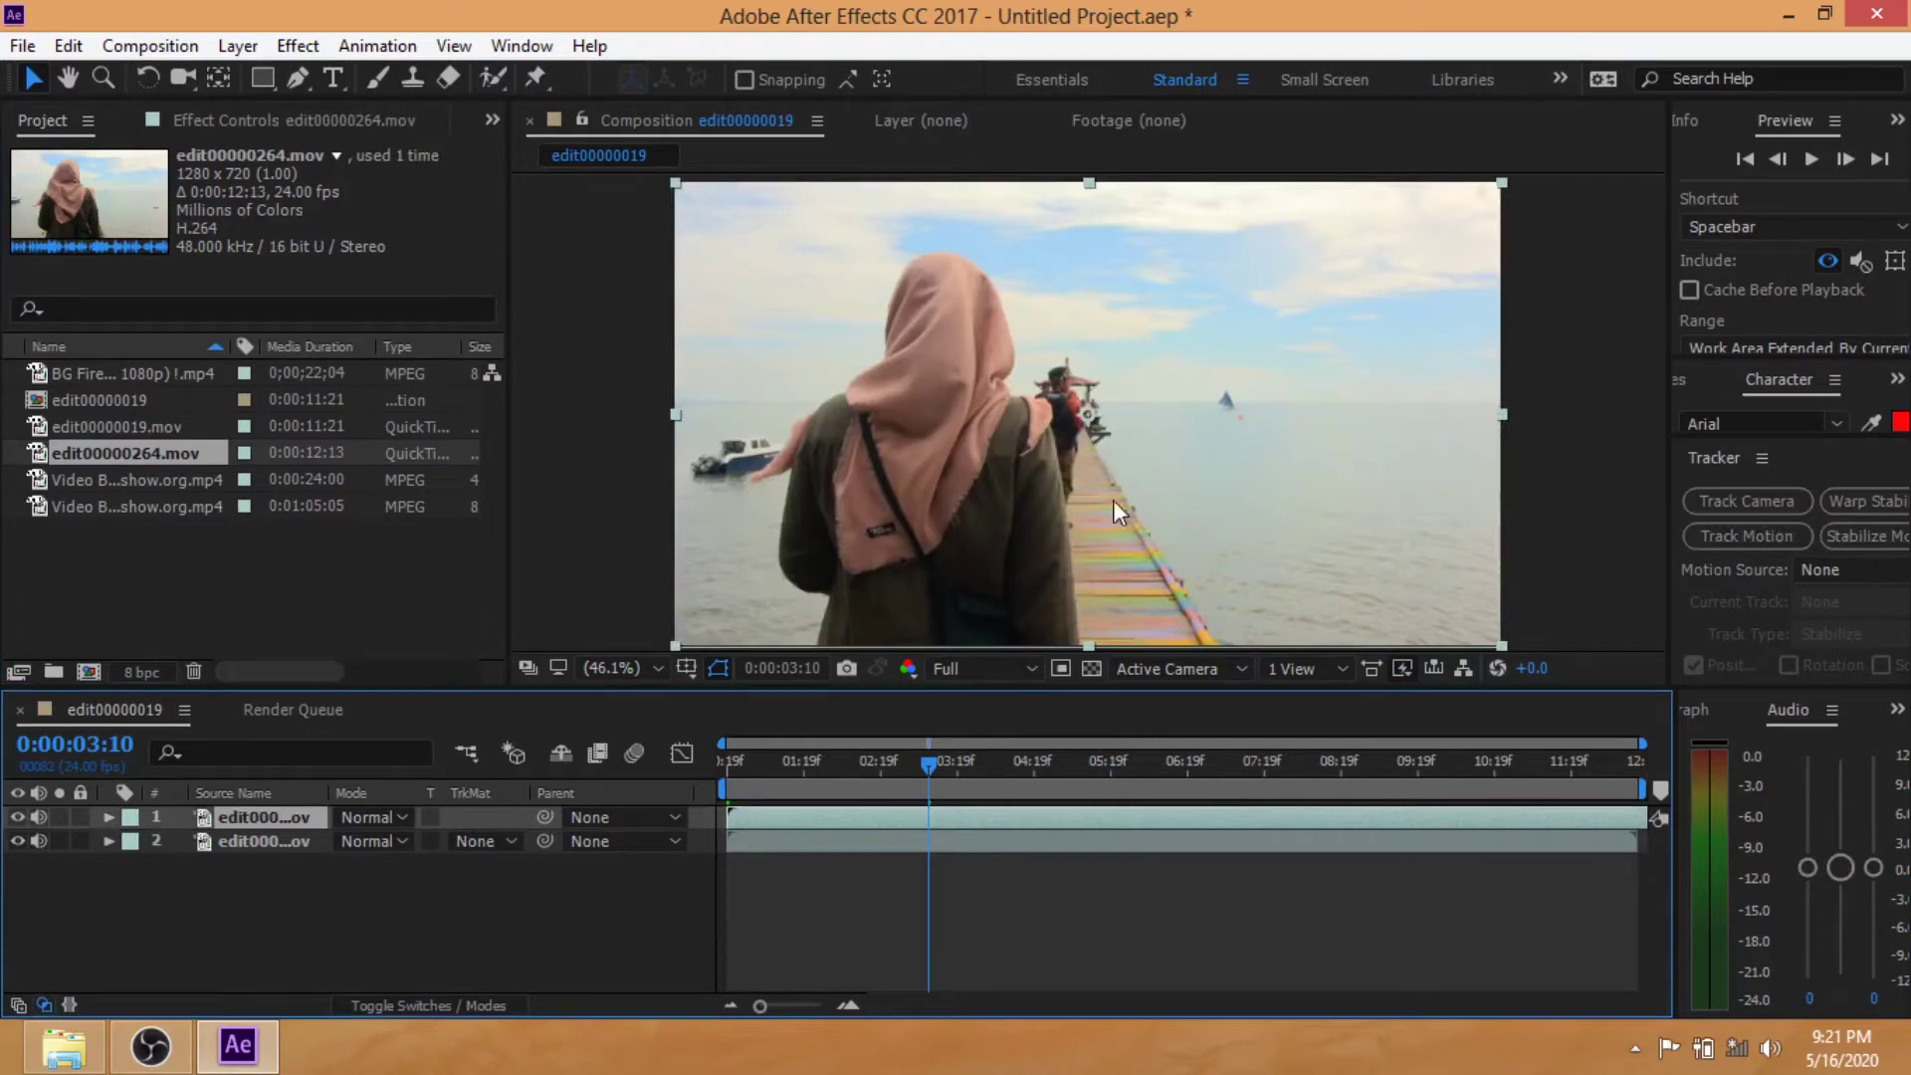
drag(929, 762, 832, 763)
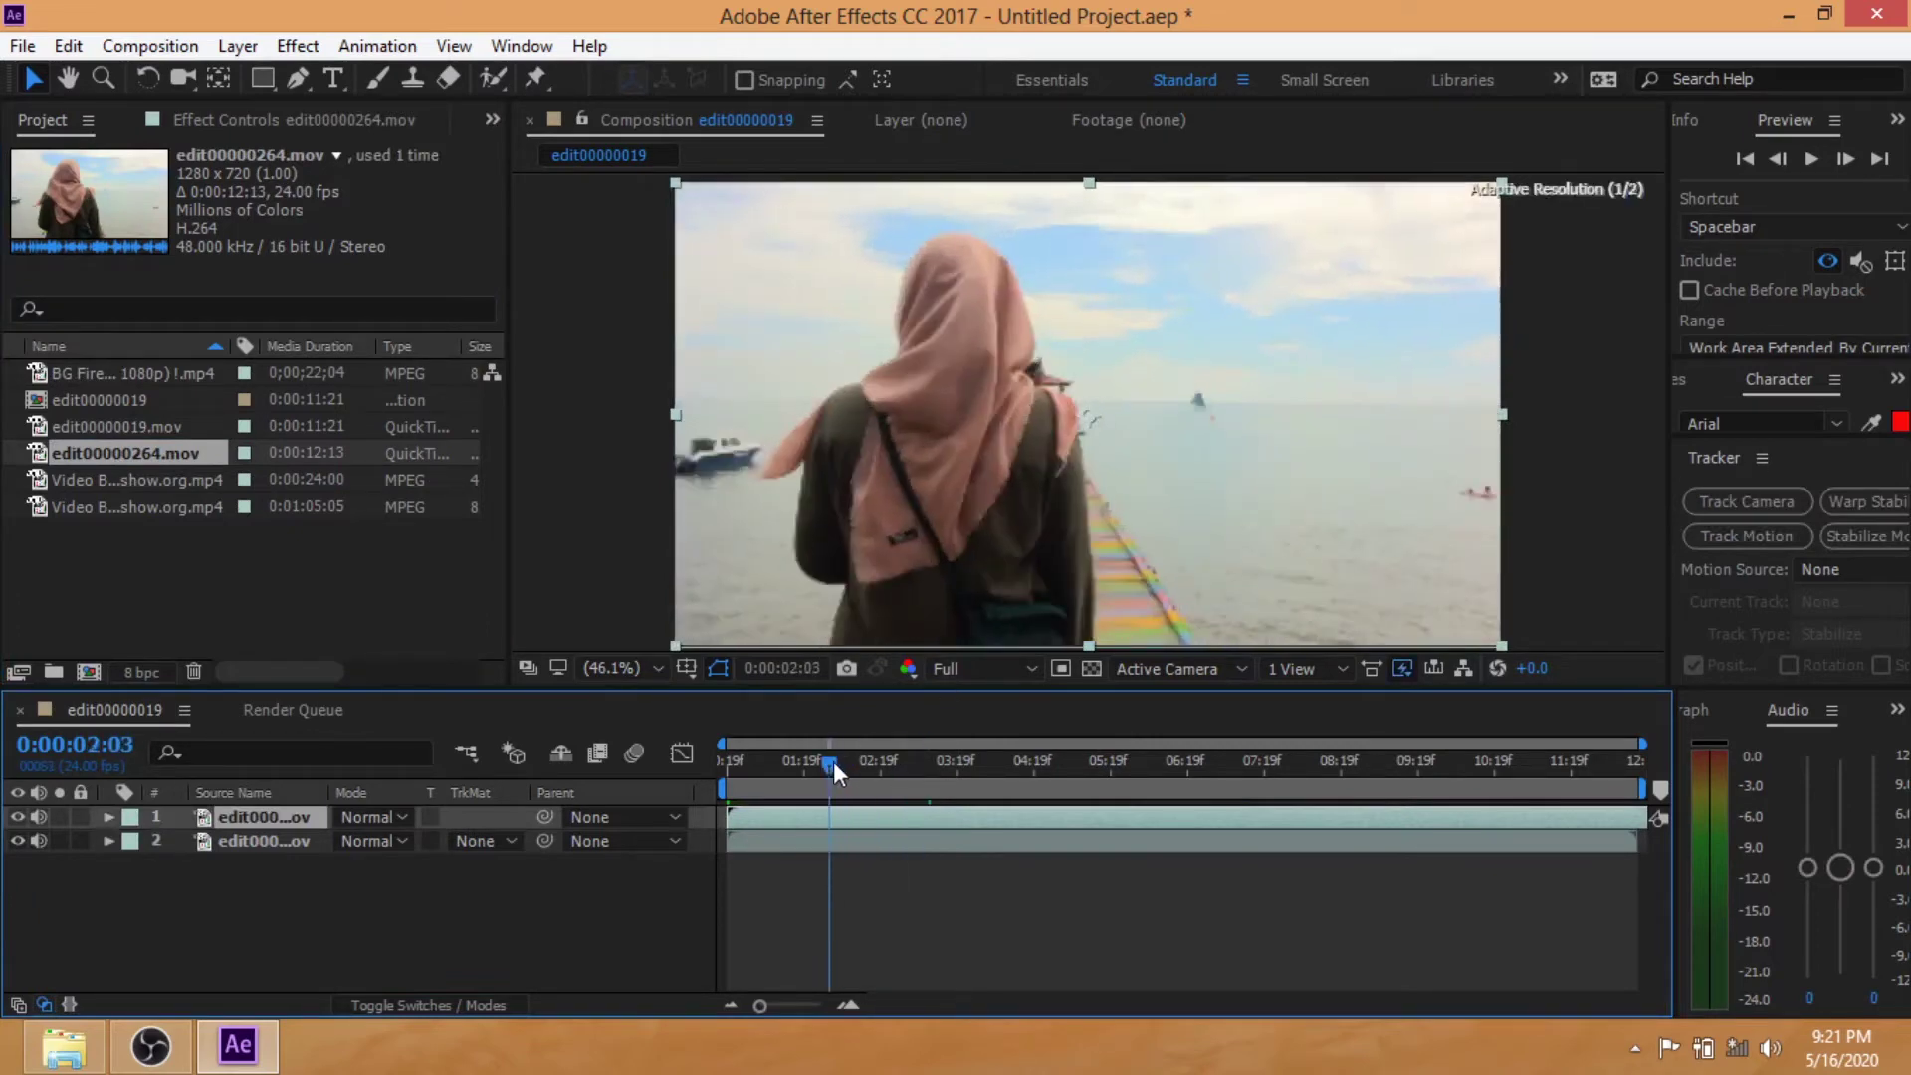
click(886, 887)
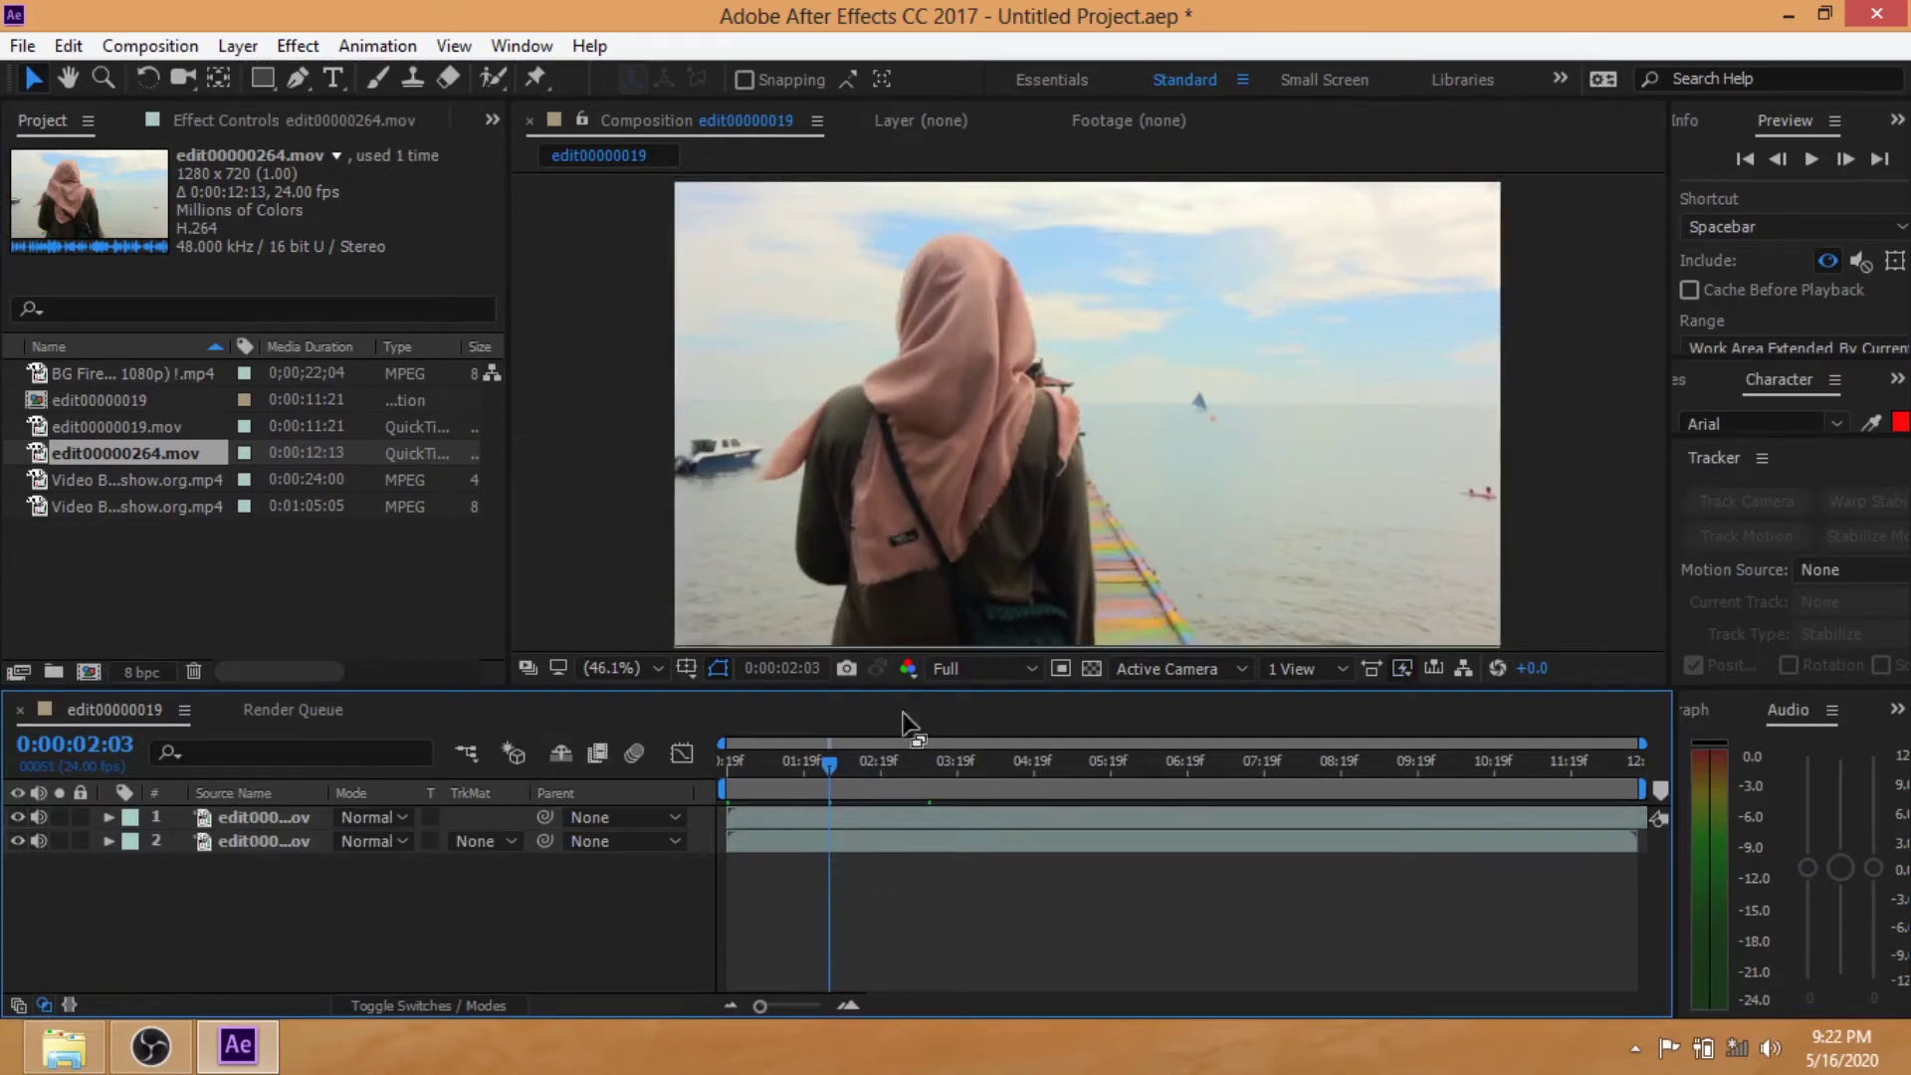
drag(829, 772, 846, 764)
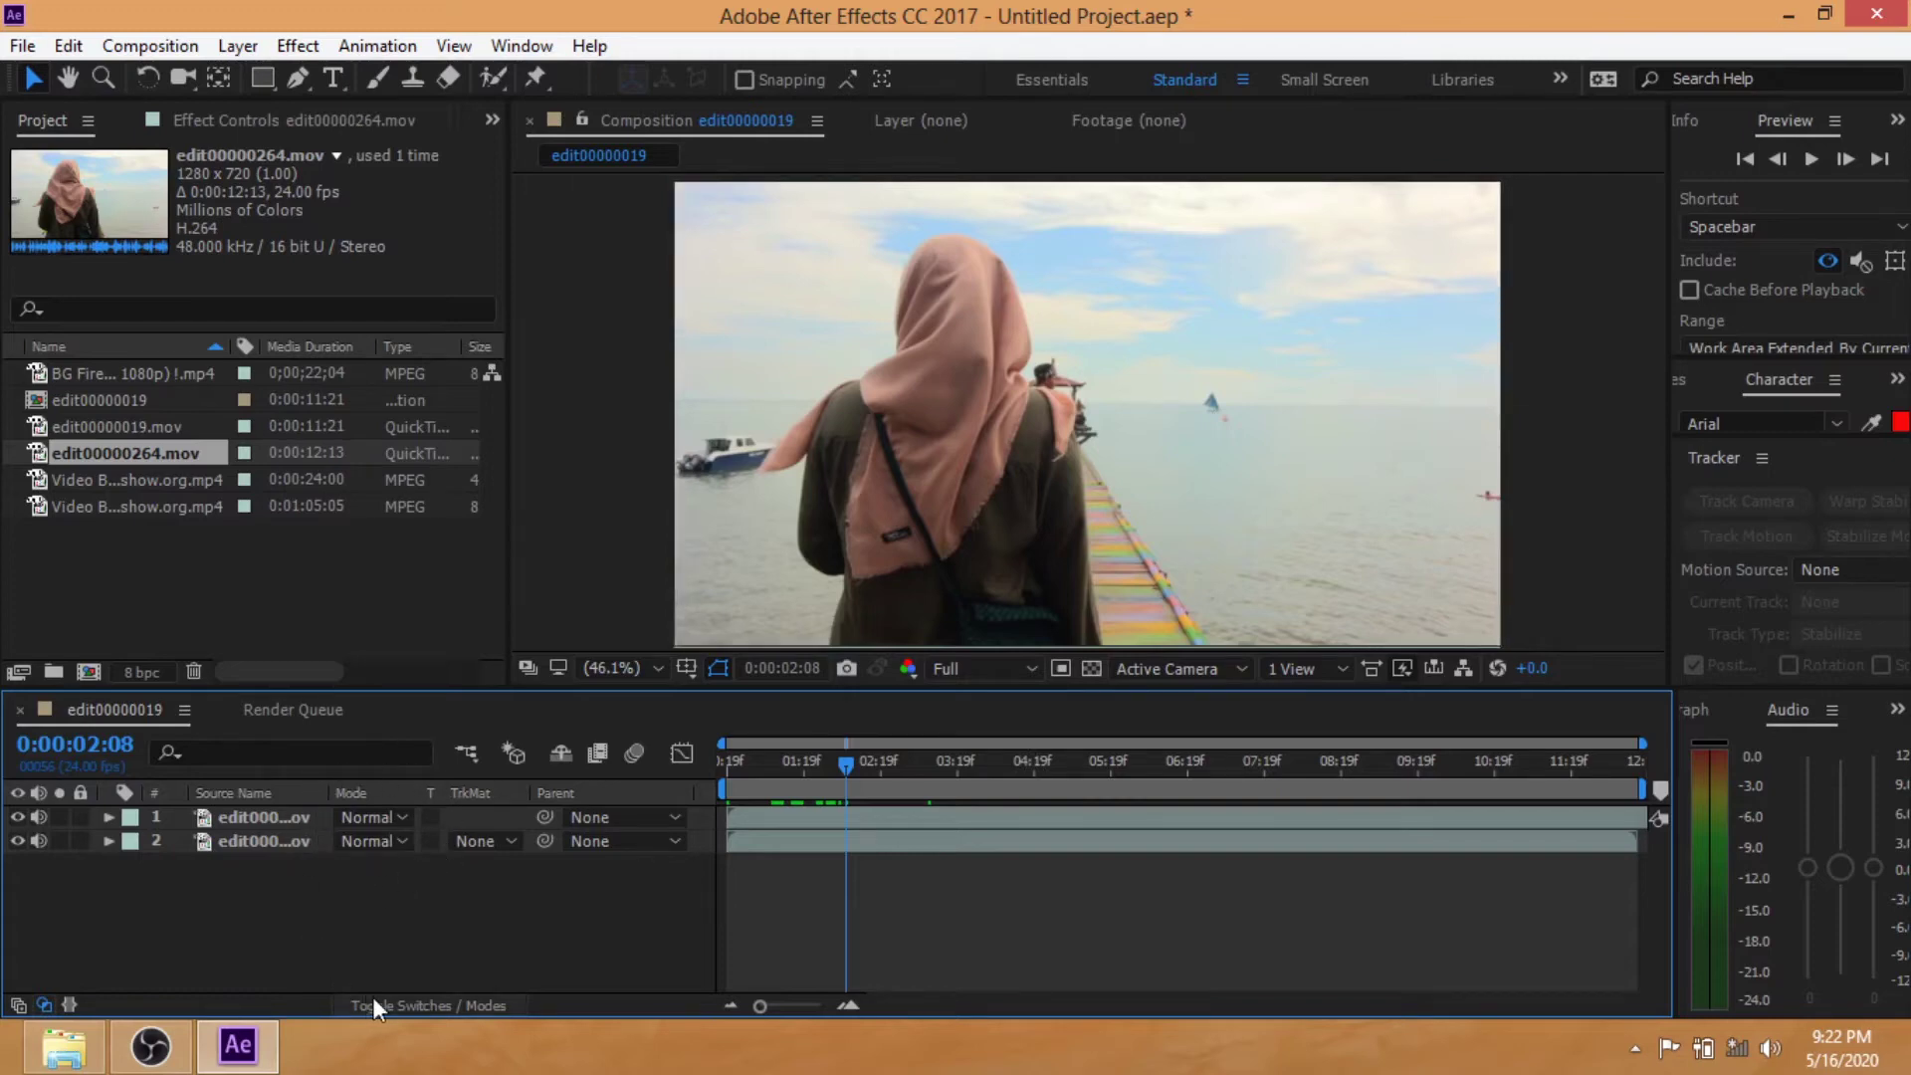
Step: Return the timeline to the Mode column and open the pier layer's blend mode list
click(407, 1007)
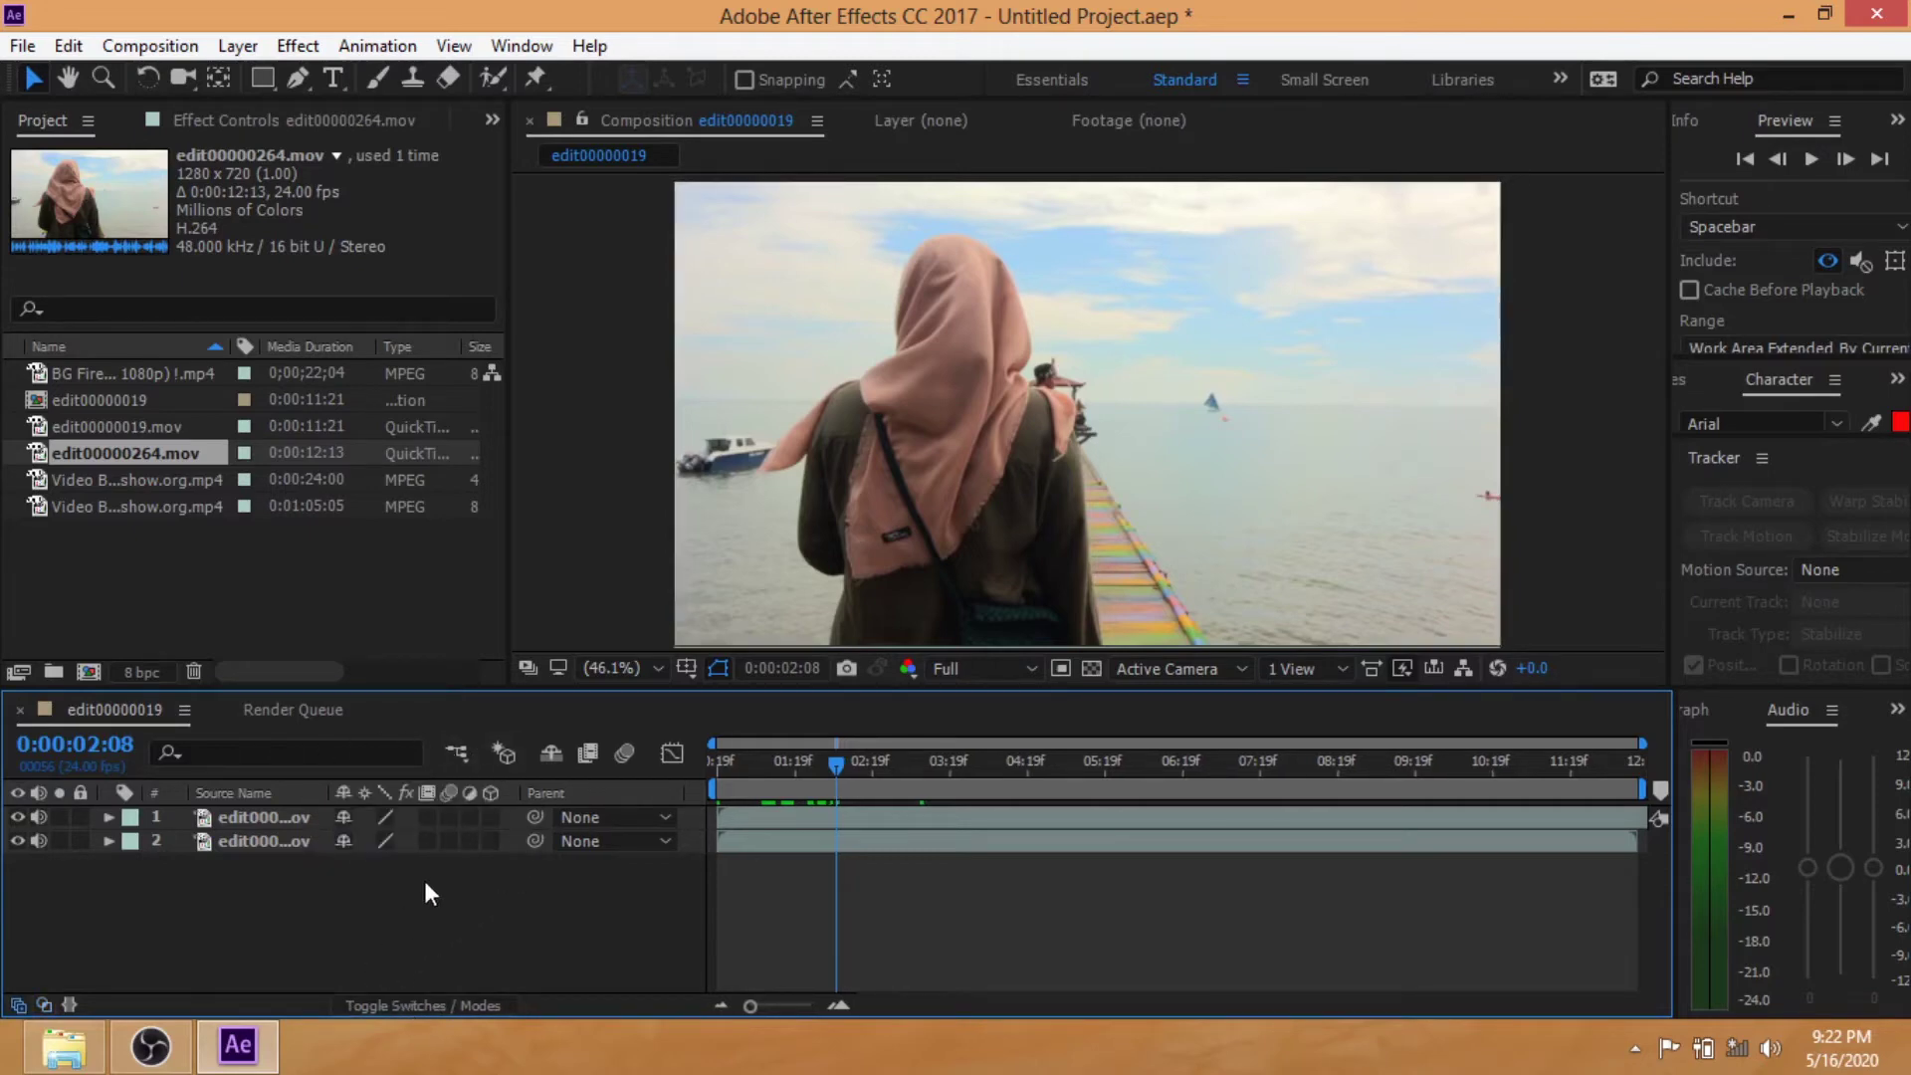
click(396, 1009)
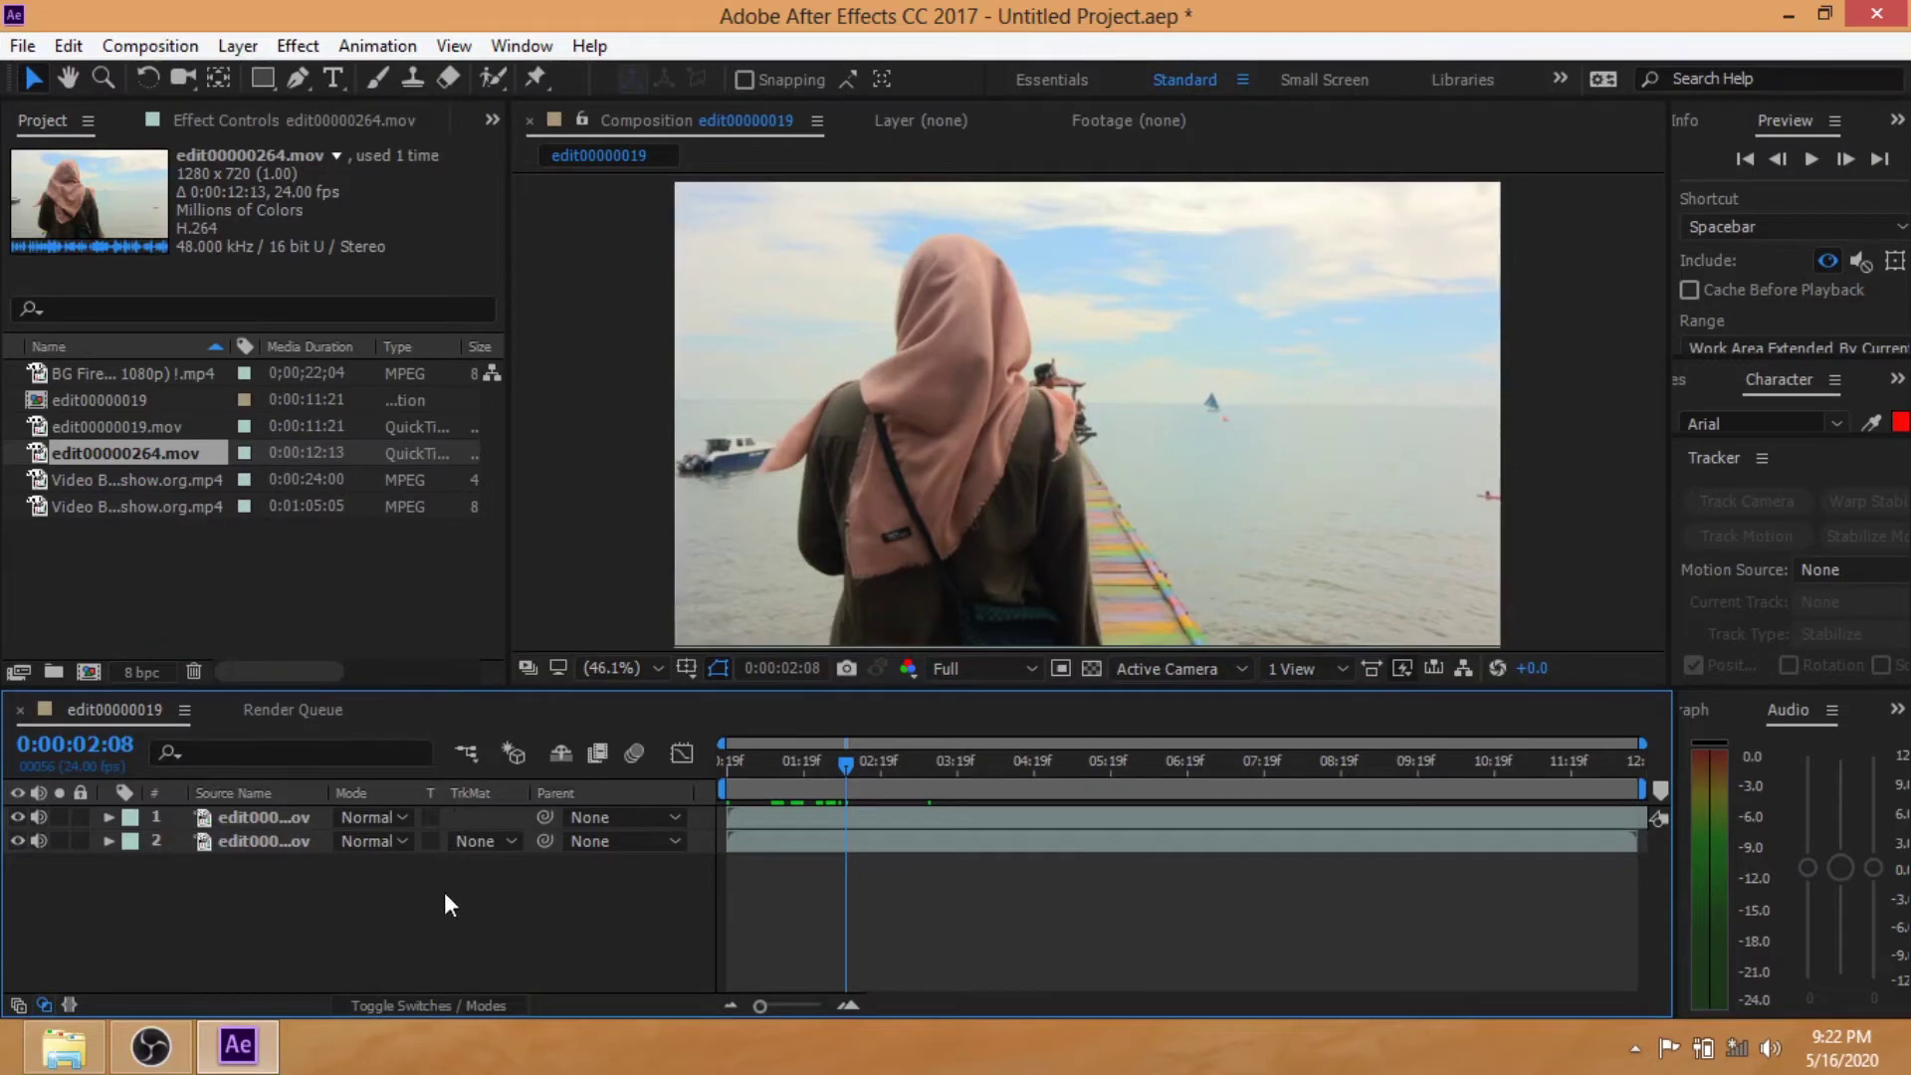
click(403, 819)
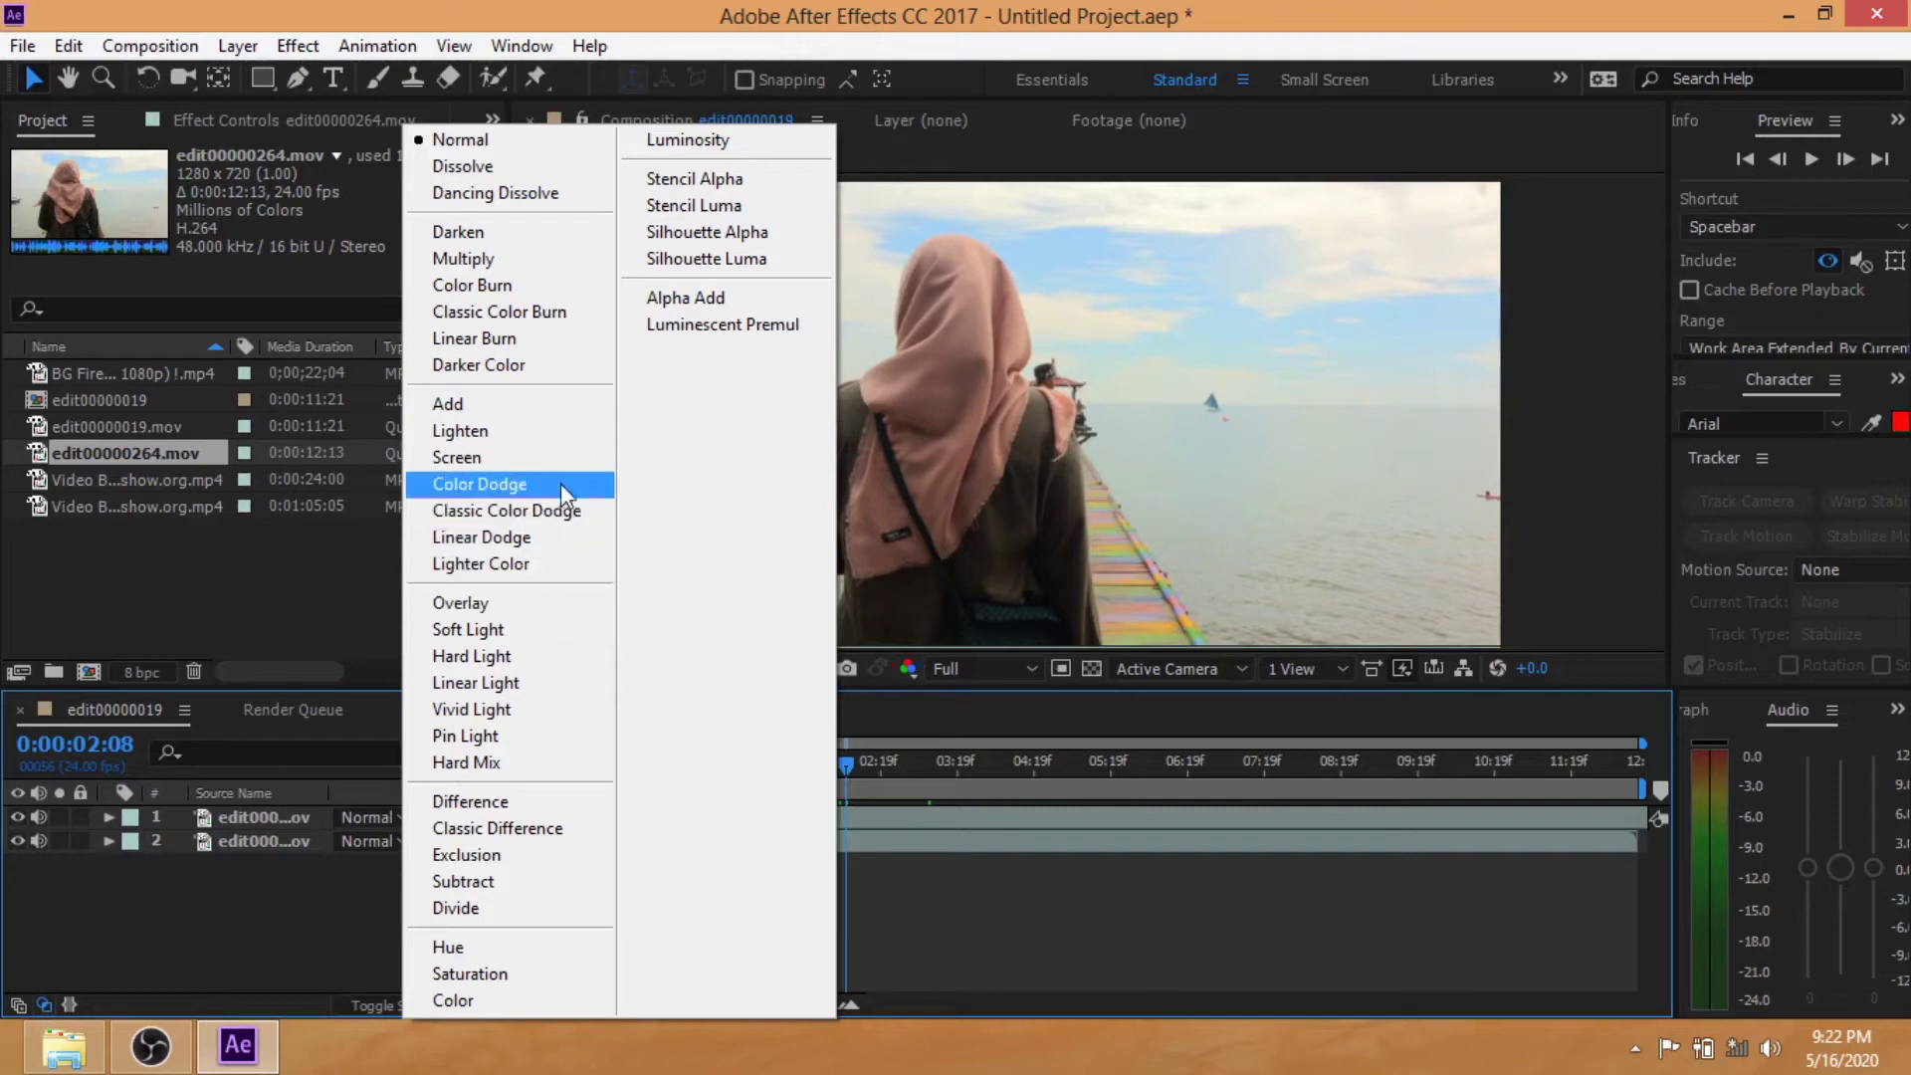
Step: Set the pier layer to Multiply and scrub through frames to preview it
click(476, 265)
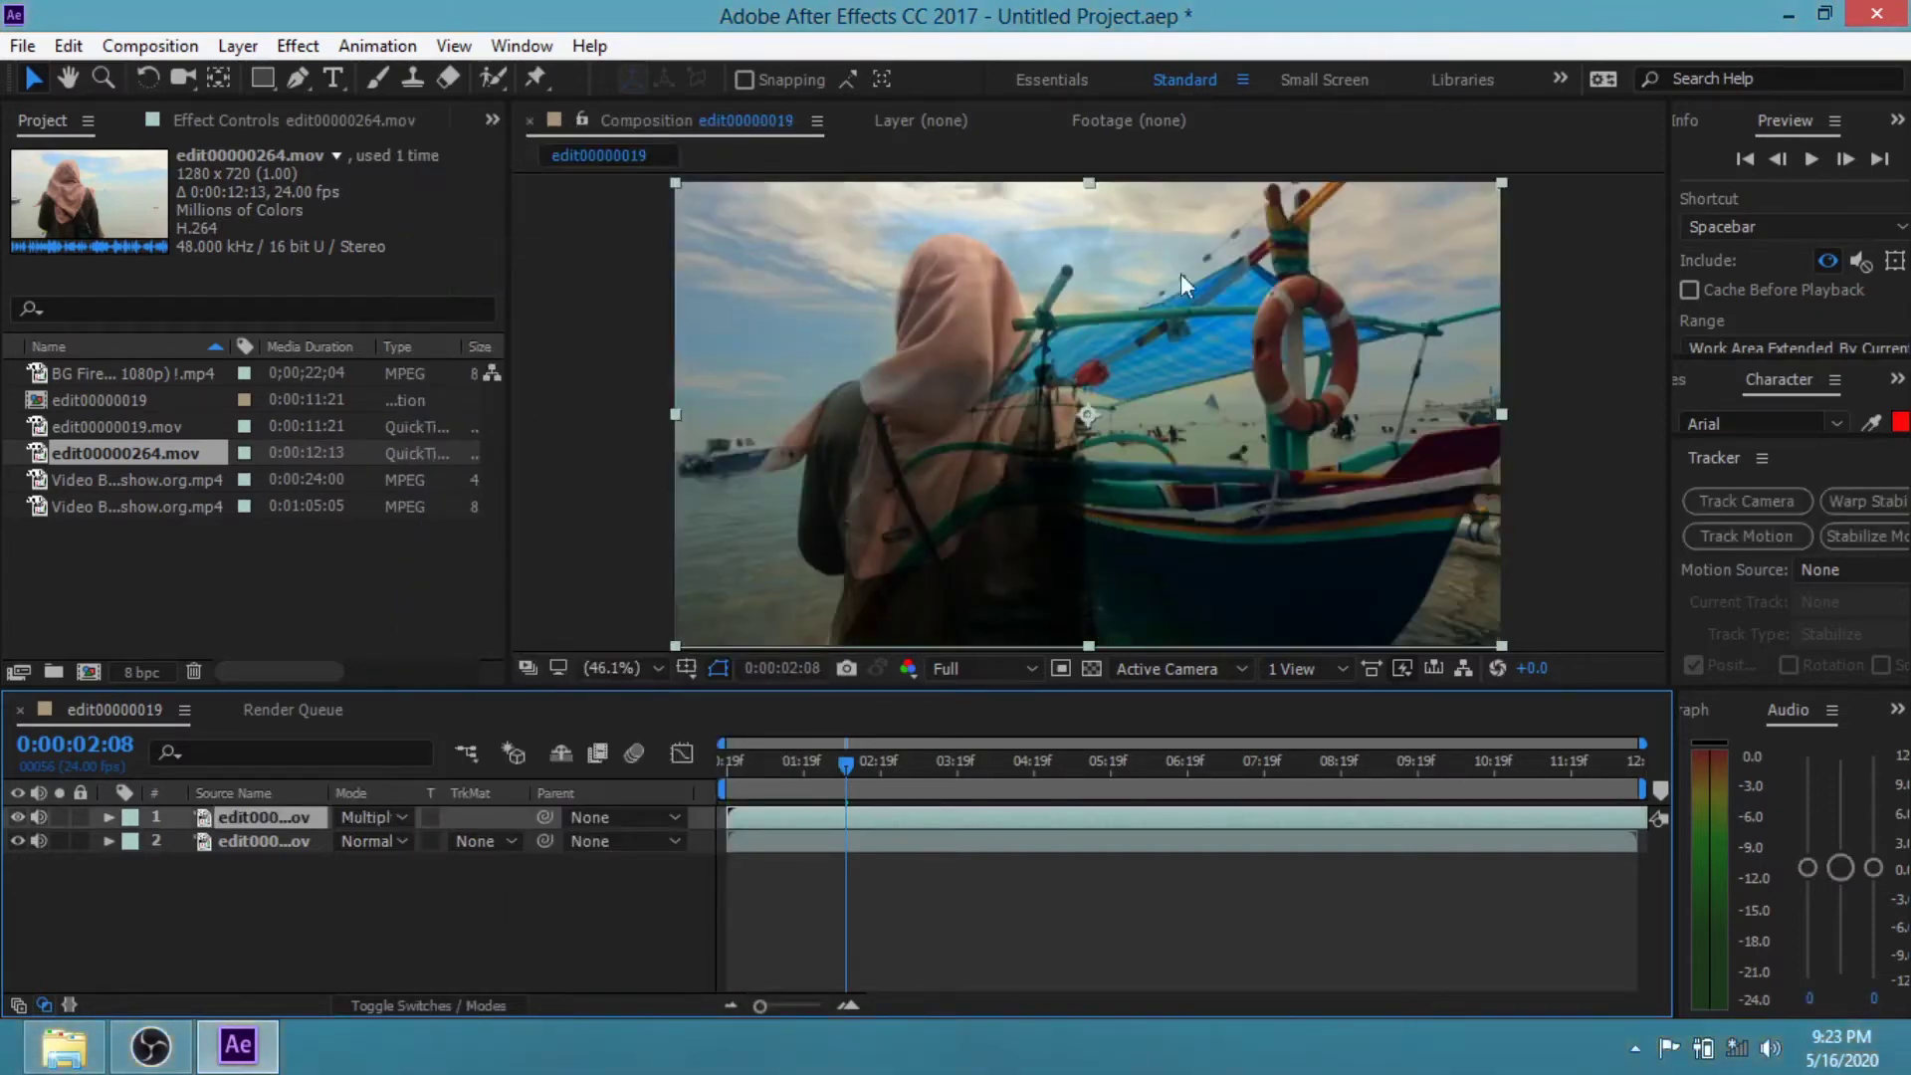
drag(854, 767, 1057, 756)
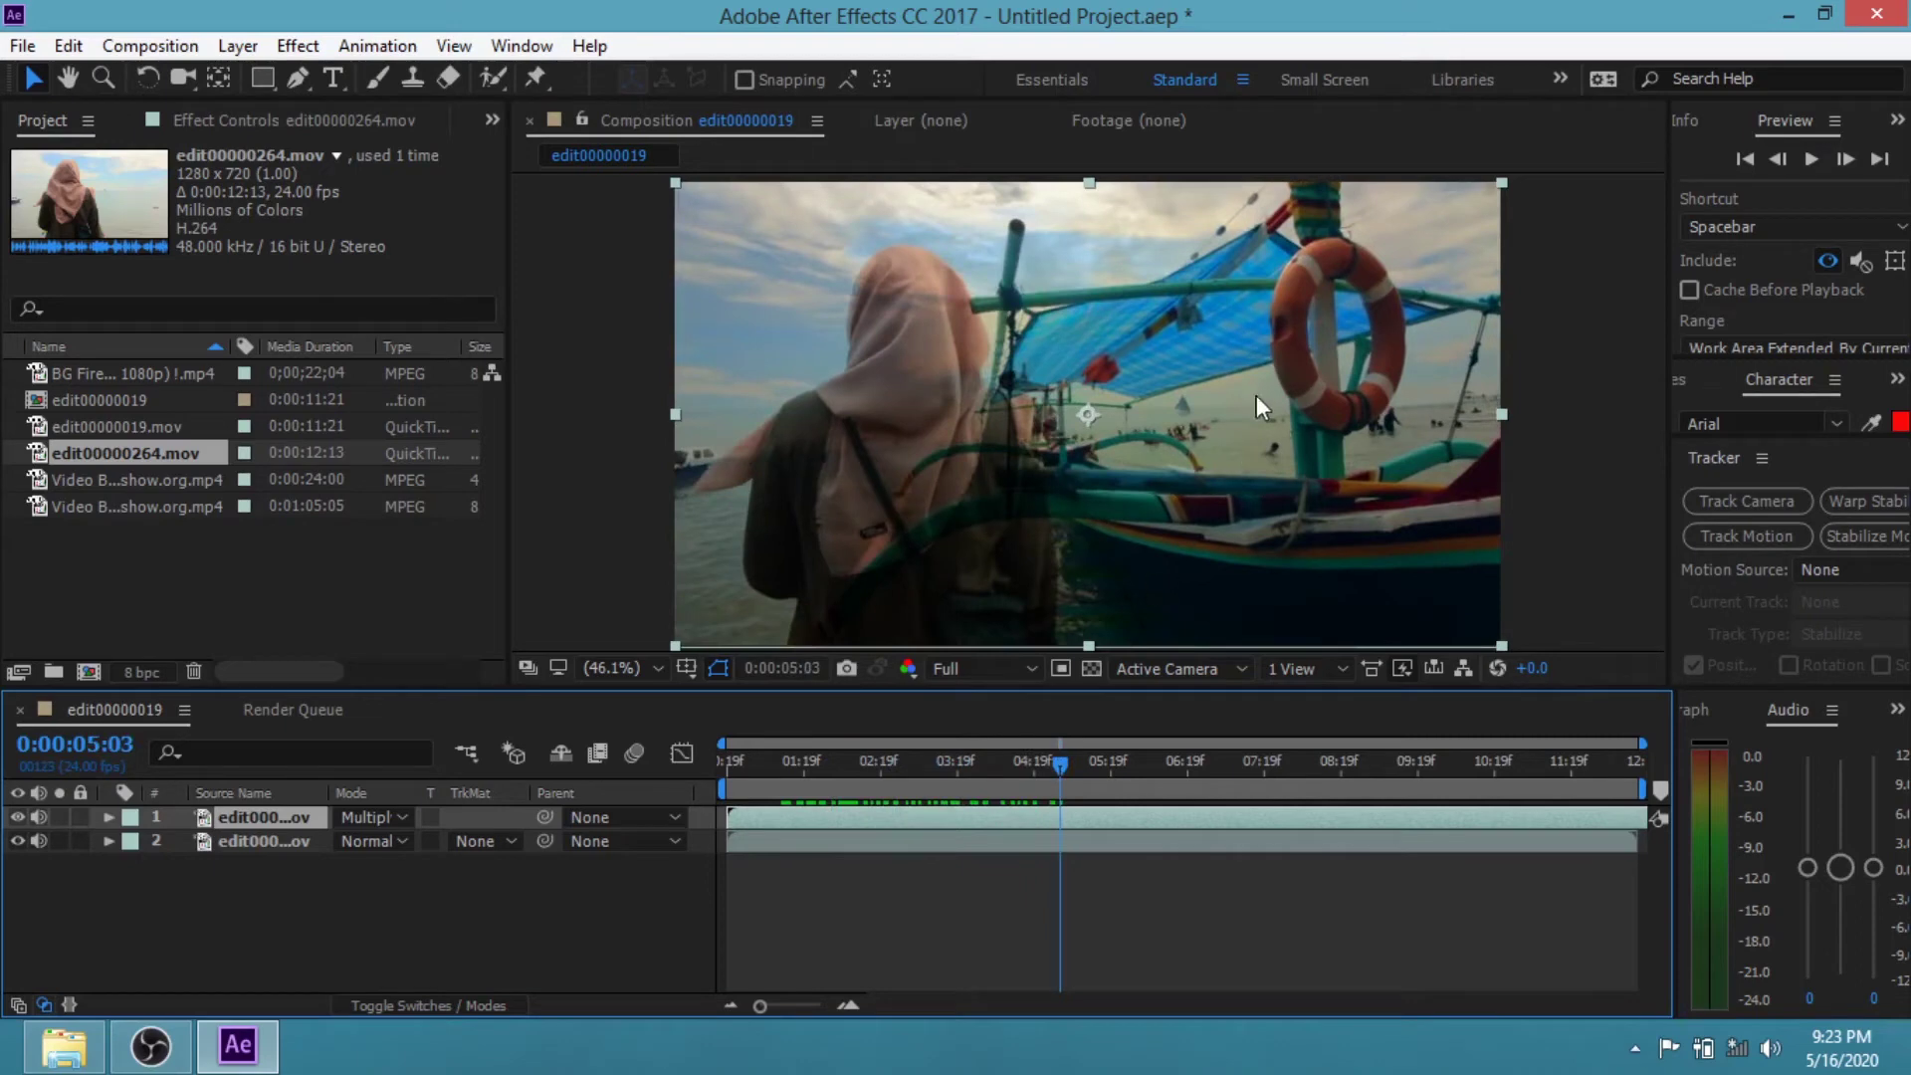
mouse_move(1060, 759)
mouse_down()
mouse_move(1391, 771)
mouse_move(937, 765)
mouse_up()
Step: Switch the pier layer to Hard Light and preview the earlier frames
click(400, 816)
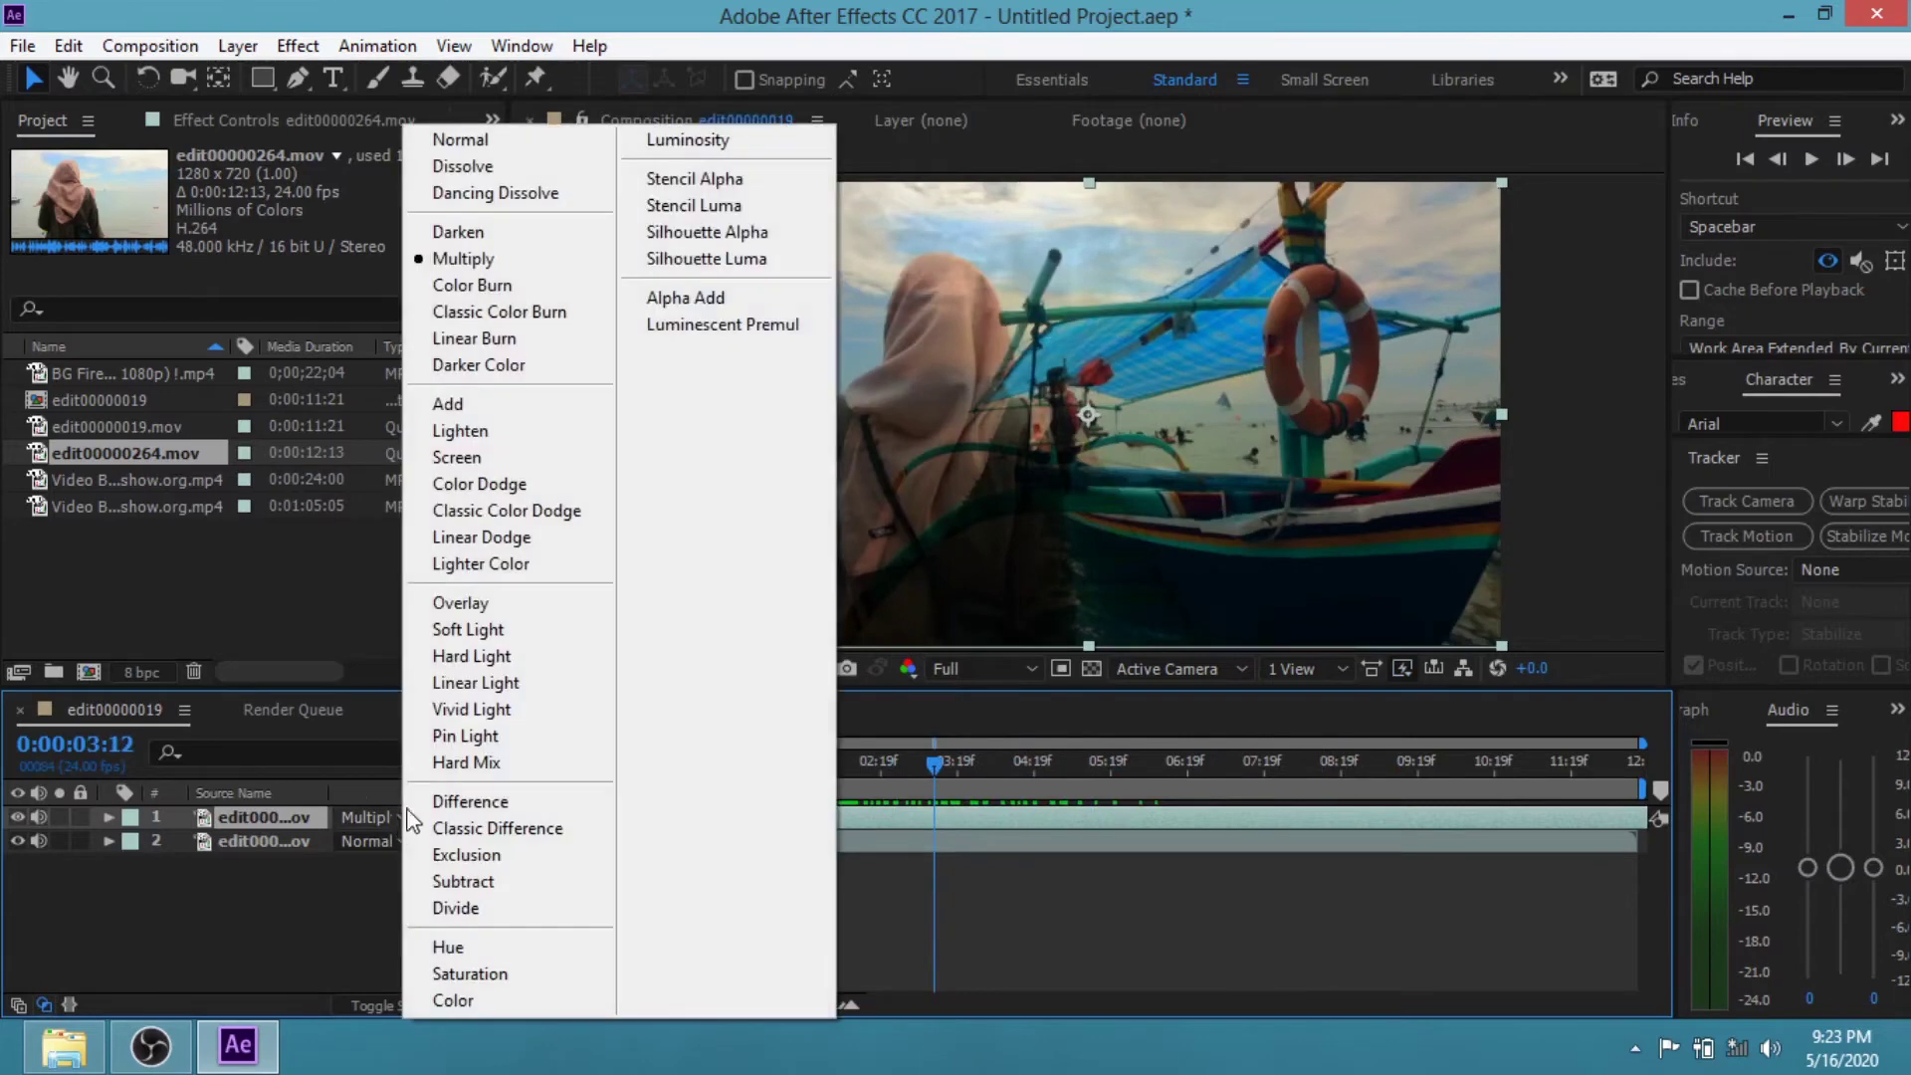
click(518, 662)
drag(939, 763, 889, 769)
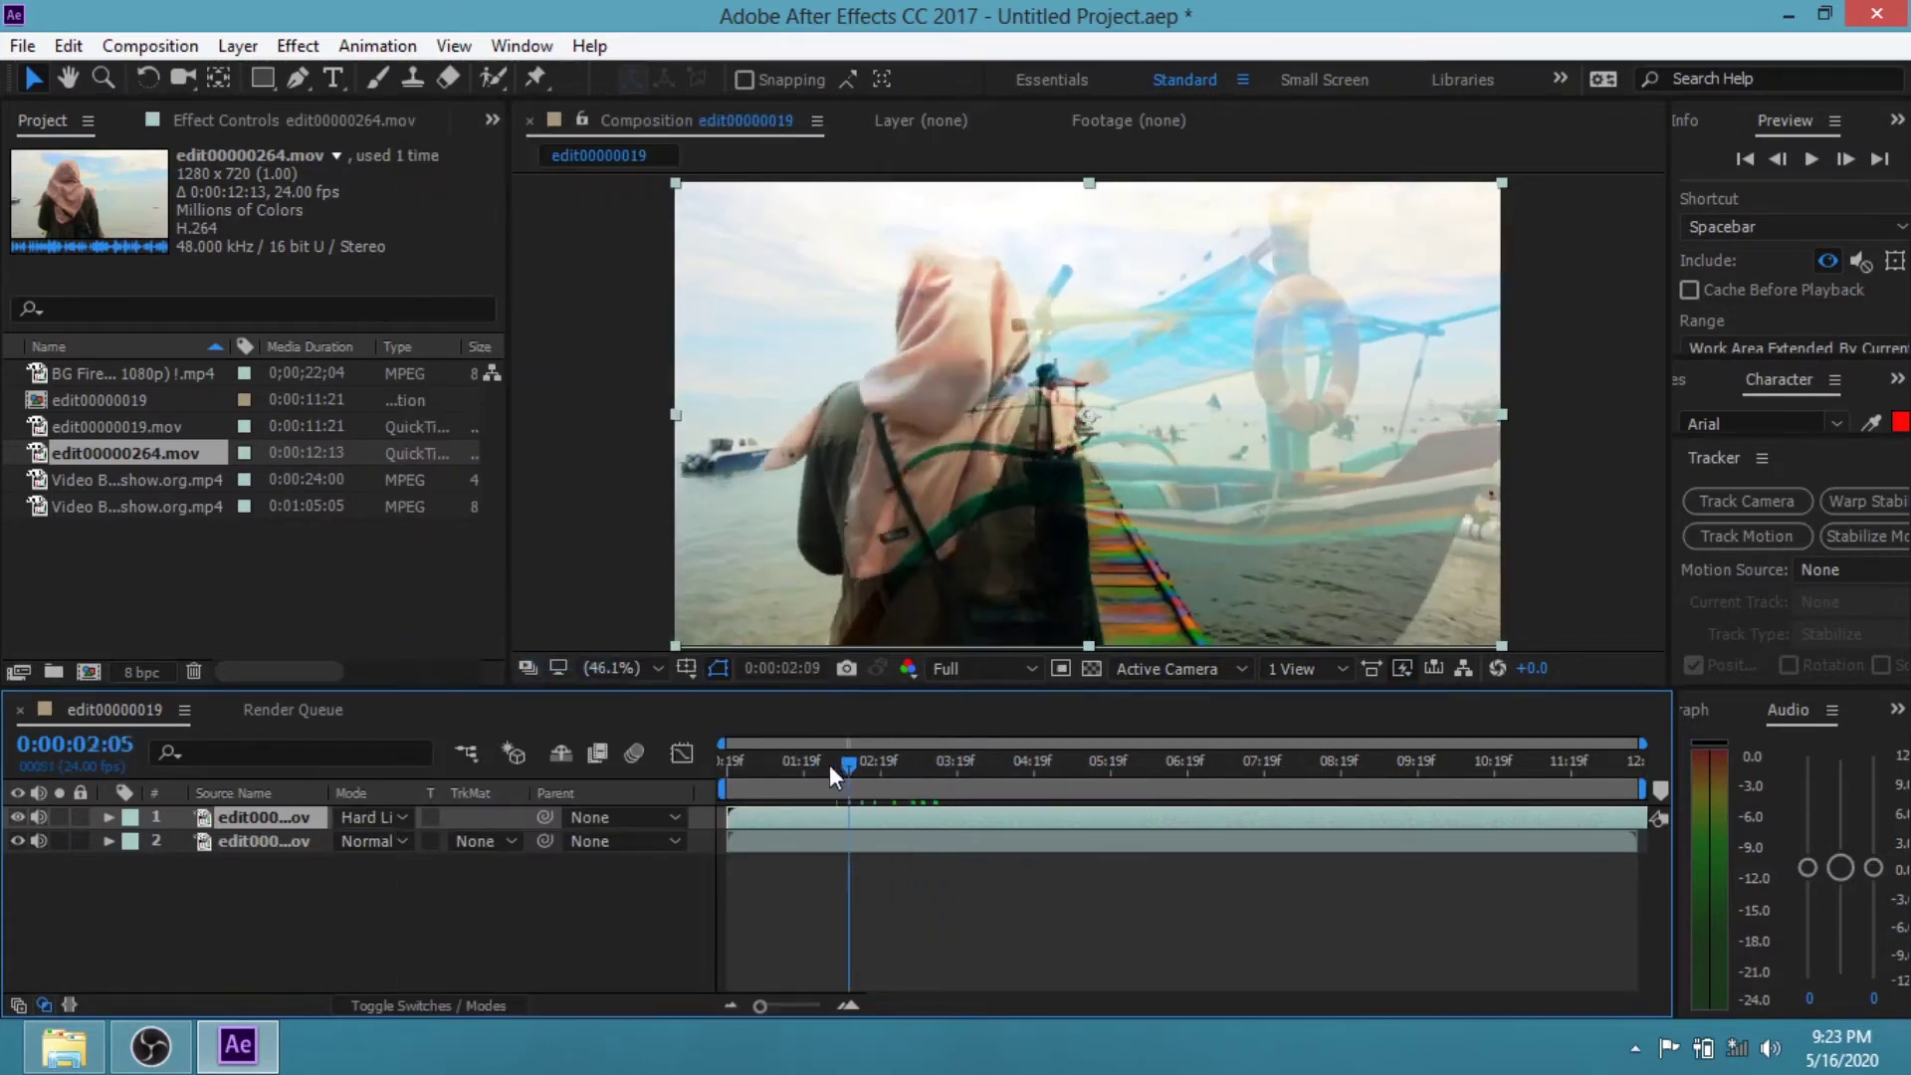
click(402, 819)
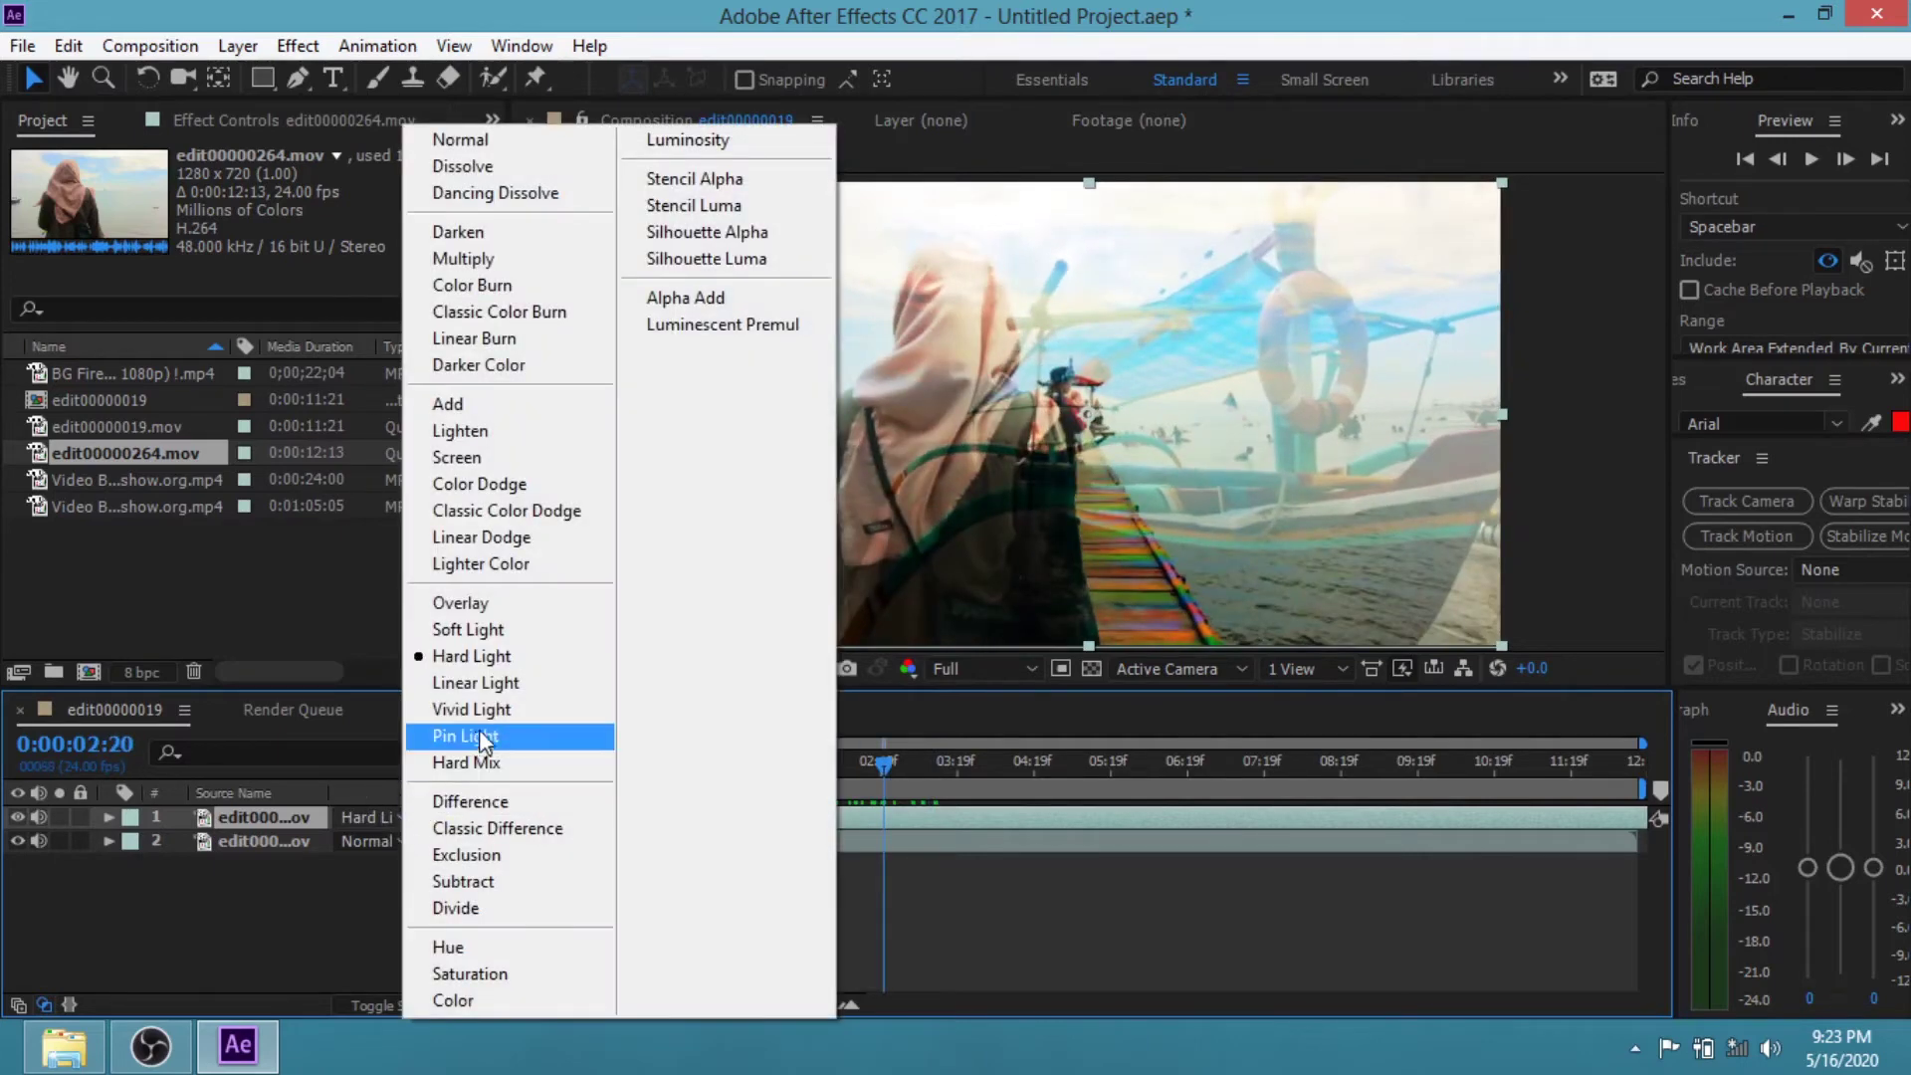
Step: Try Subtract and then Vivid Light on the pier layer, previewing each blend
click(501, 879)
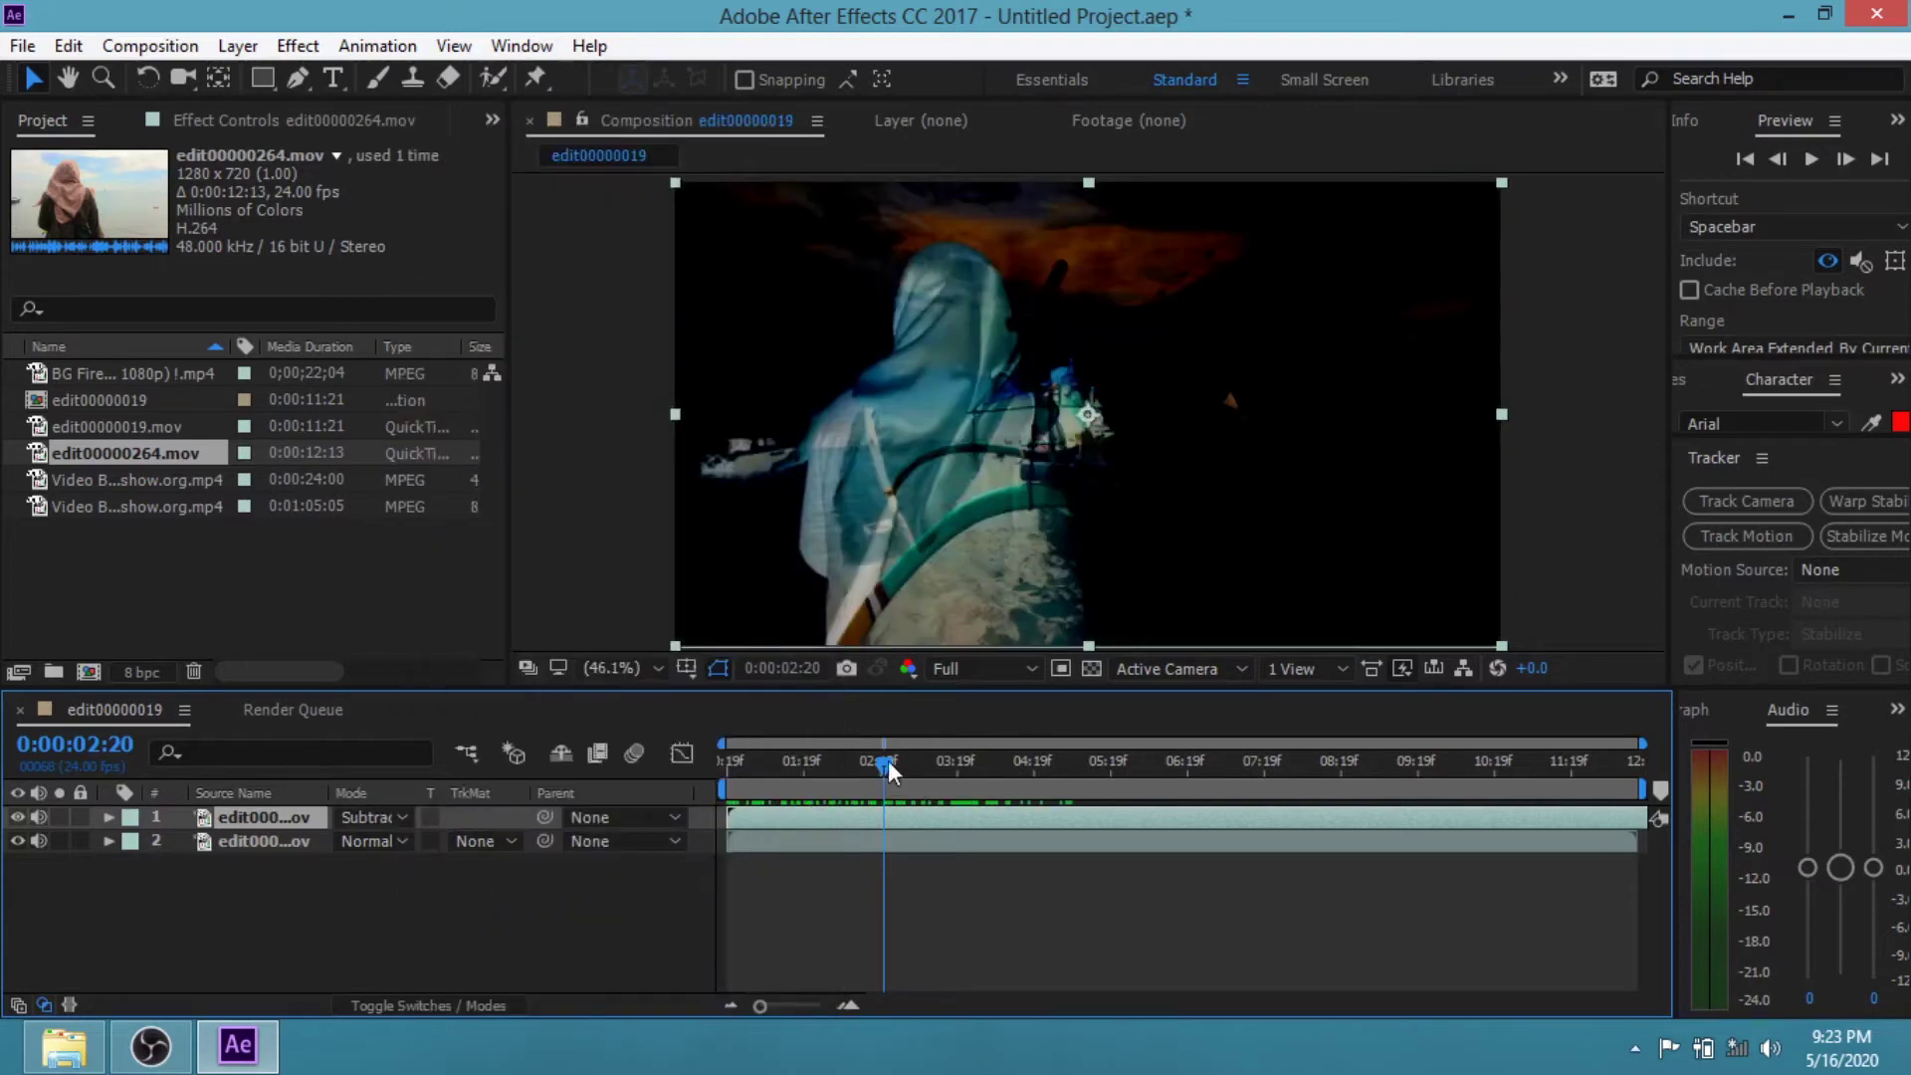
mouse_move(889, 760)
mouse_down()
mouse_move(830, 757)
mouse_move(1313, 763)
mouse_move(1045, 764)
mouse_up()
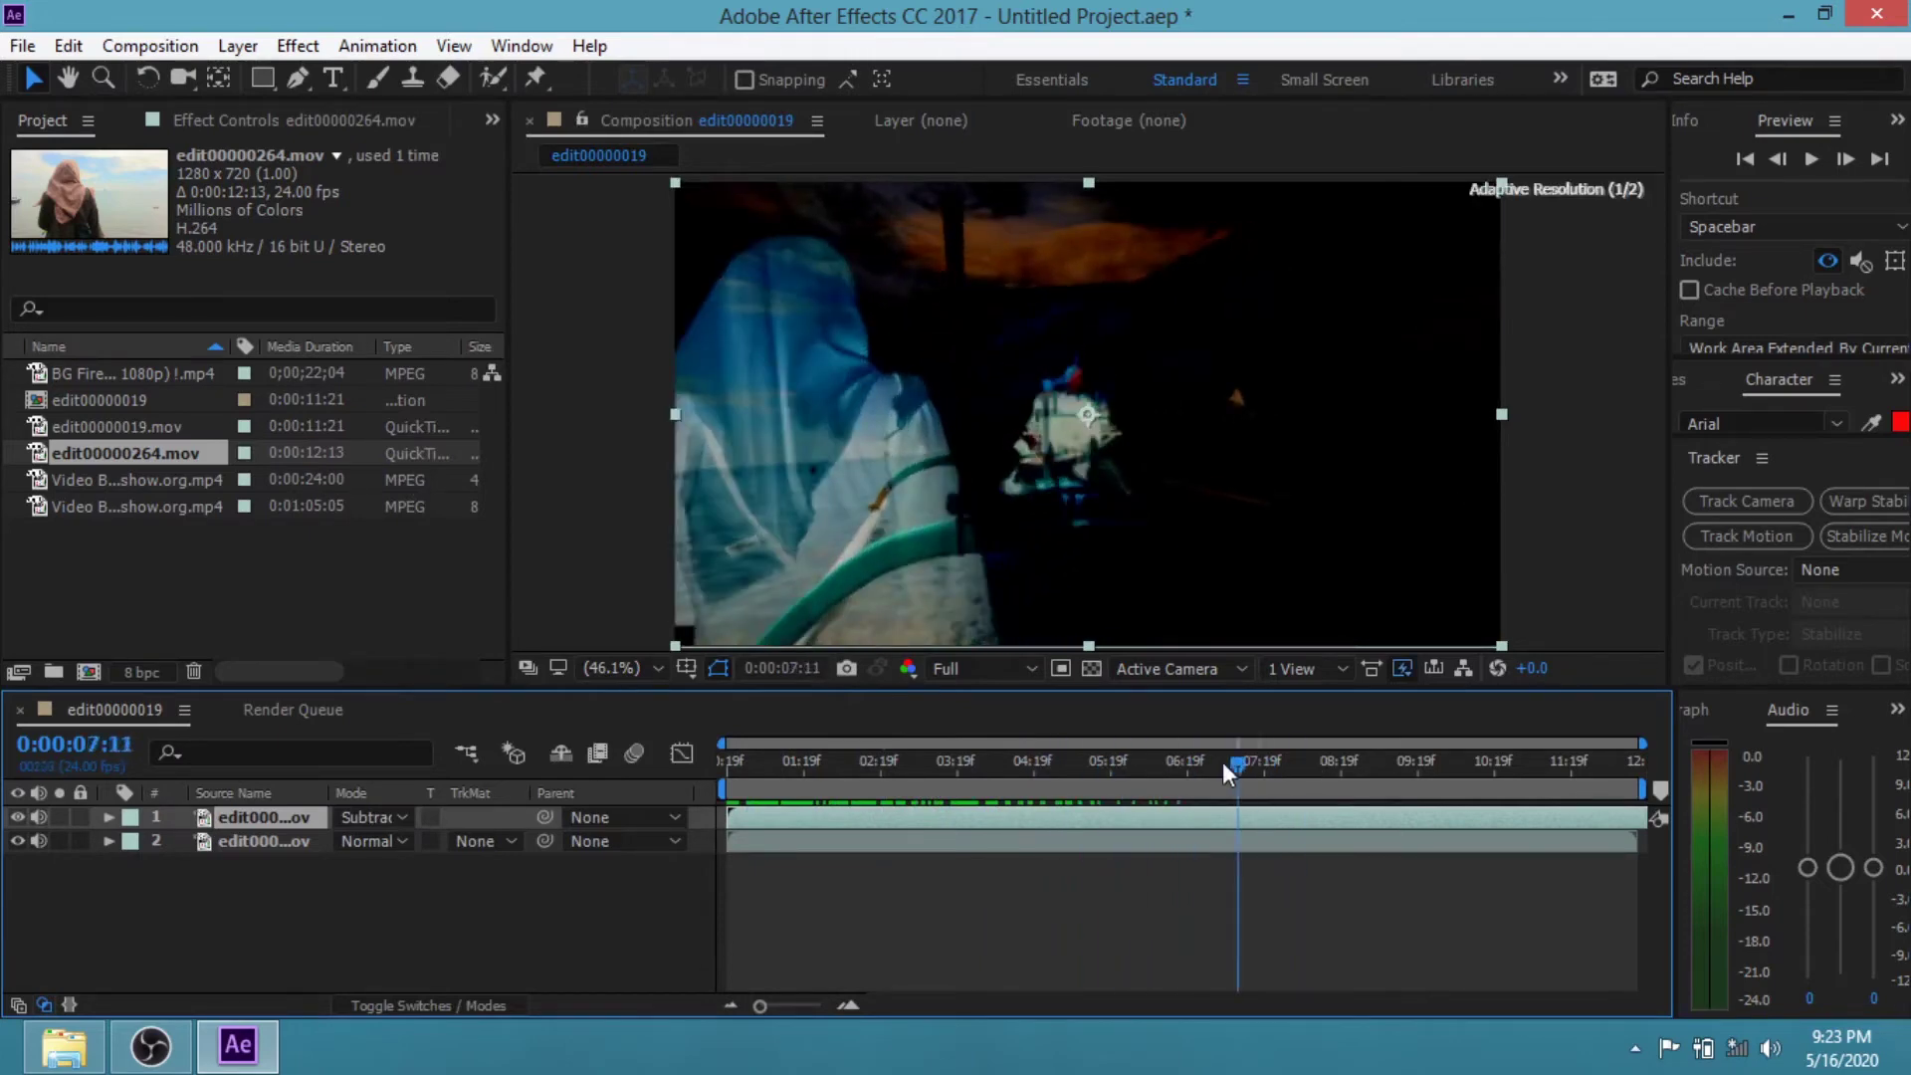
click(403, 820)
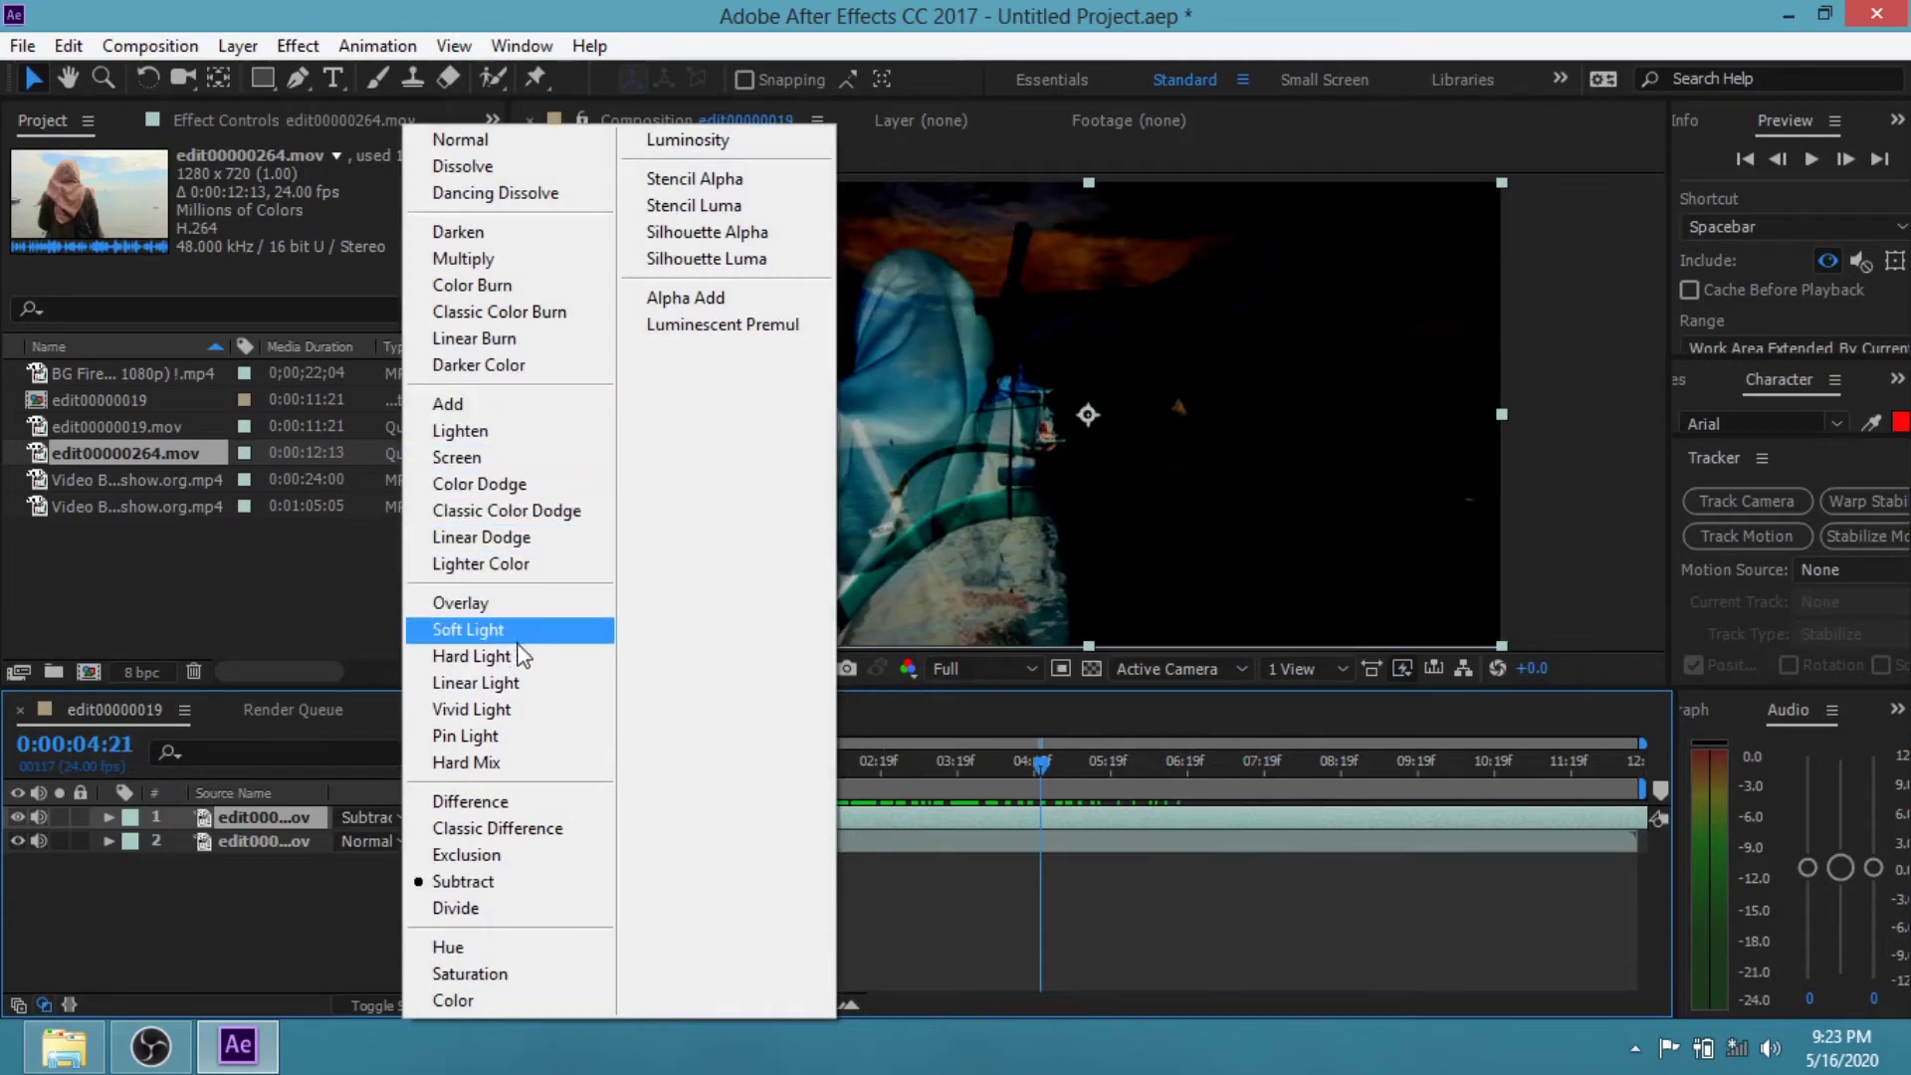
click(527, 713)
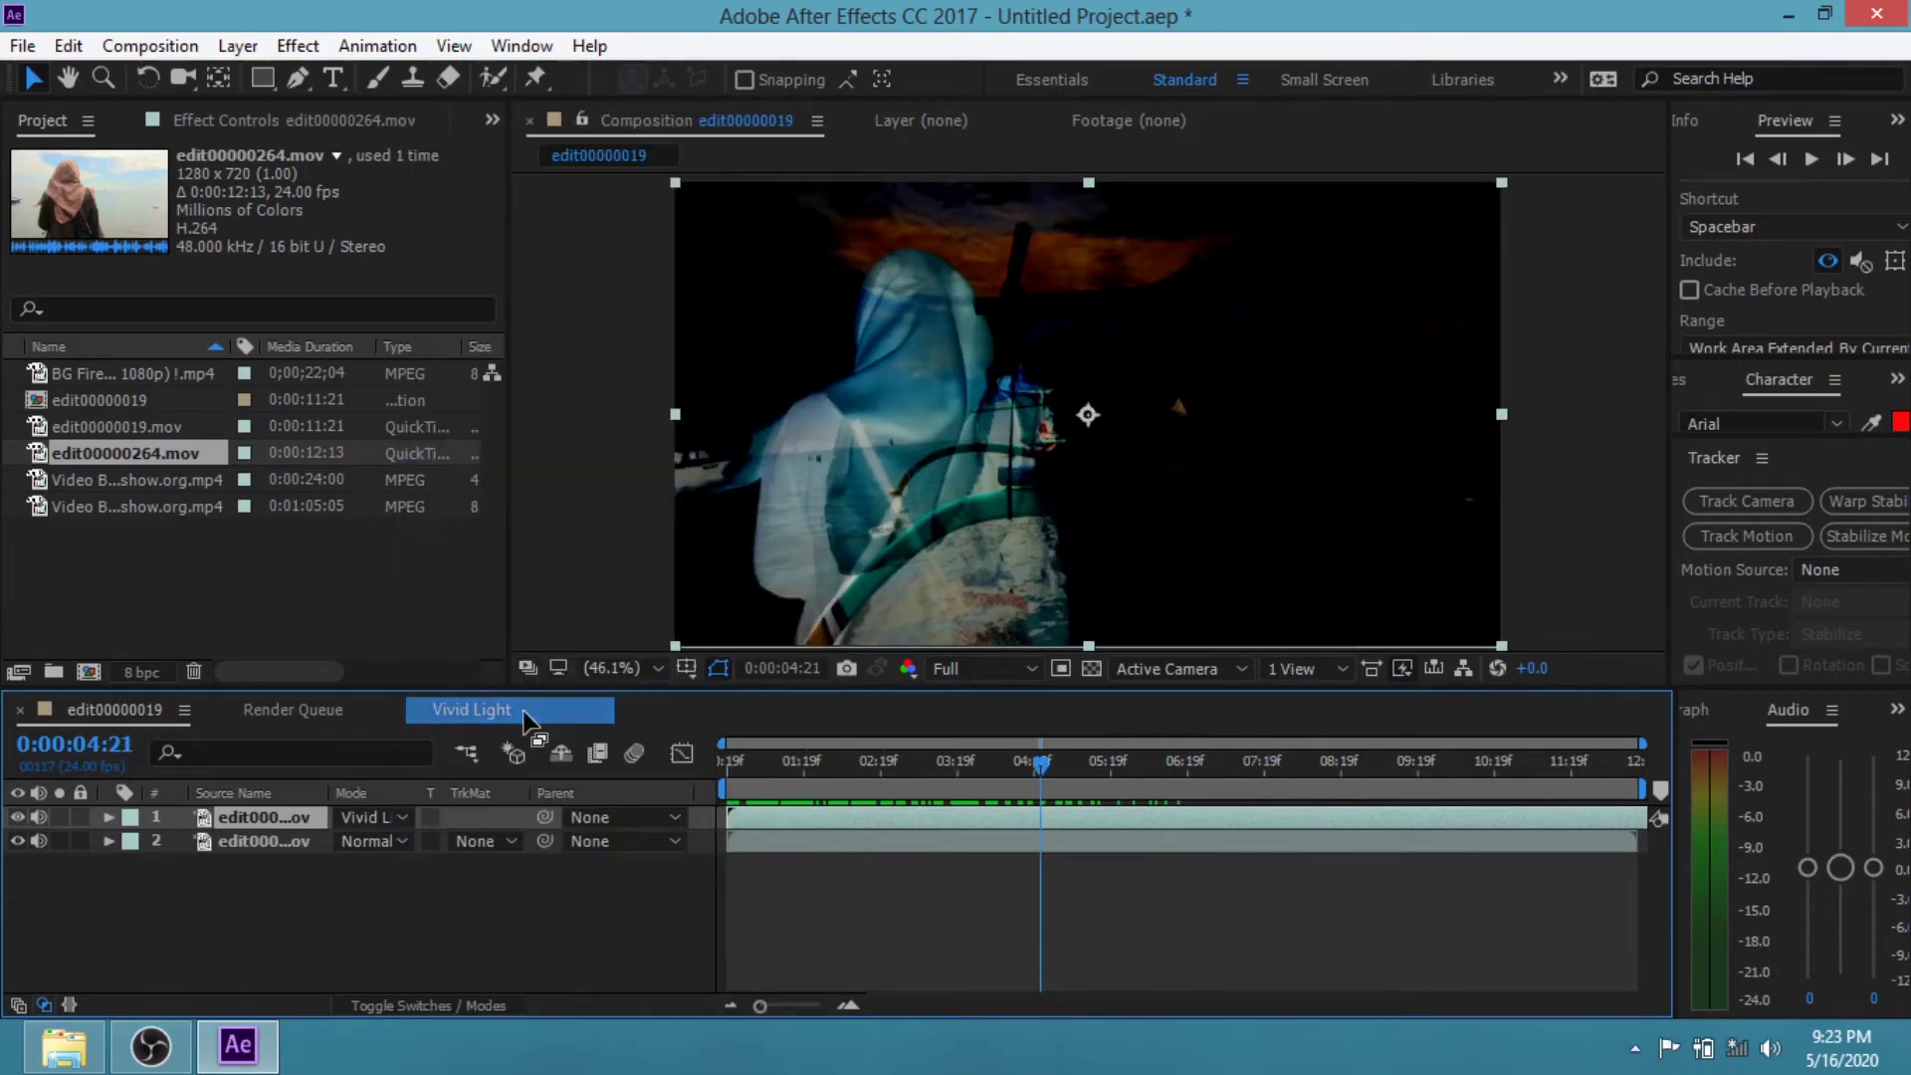
mouse_move(1041, 759)
mouse_down()
mouse_move(858, 763)
mouse_move(1089, 764)
mouse_up()
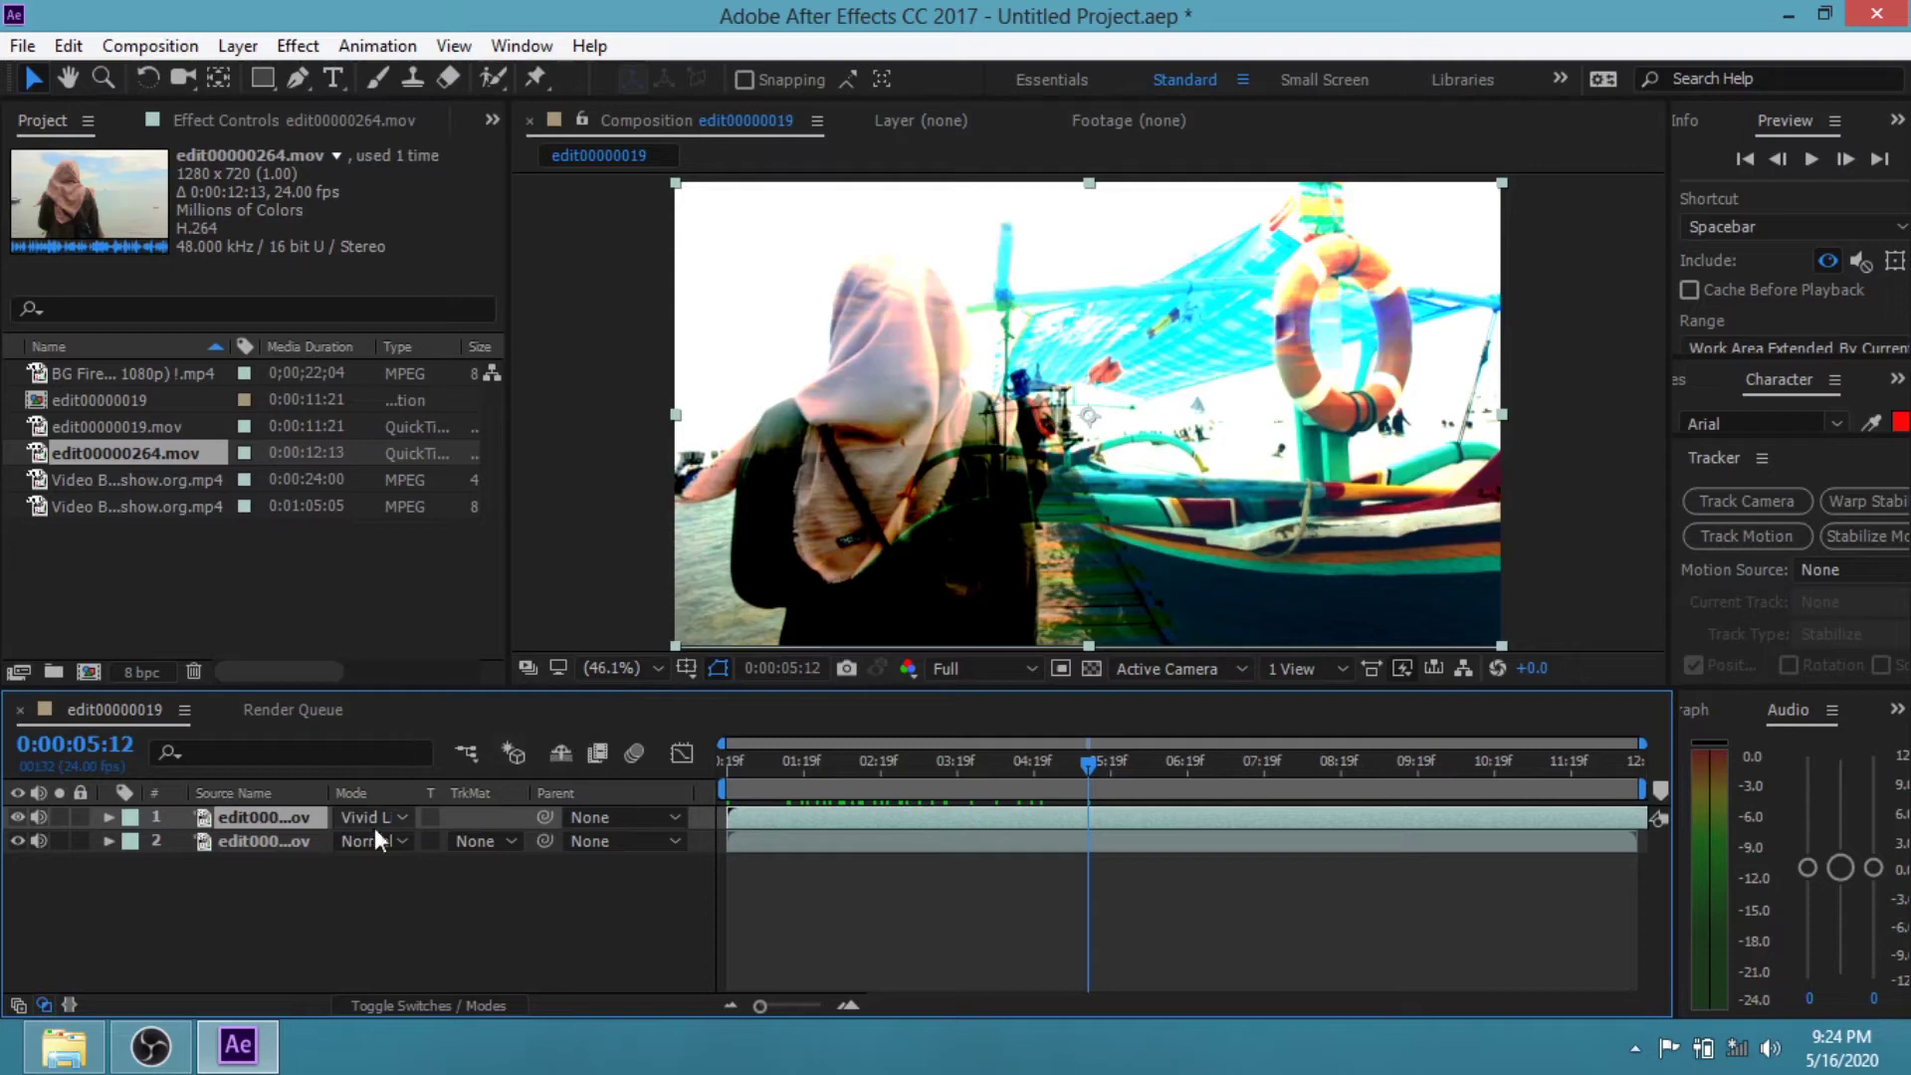
Step: Delete the pier layer and add the BG Fire footage as the new top layer
key(Delete)
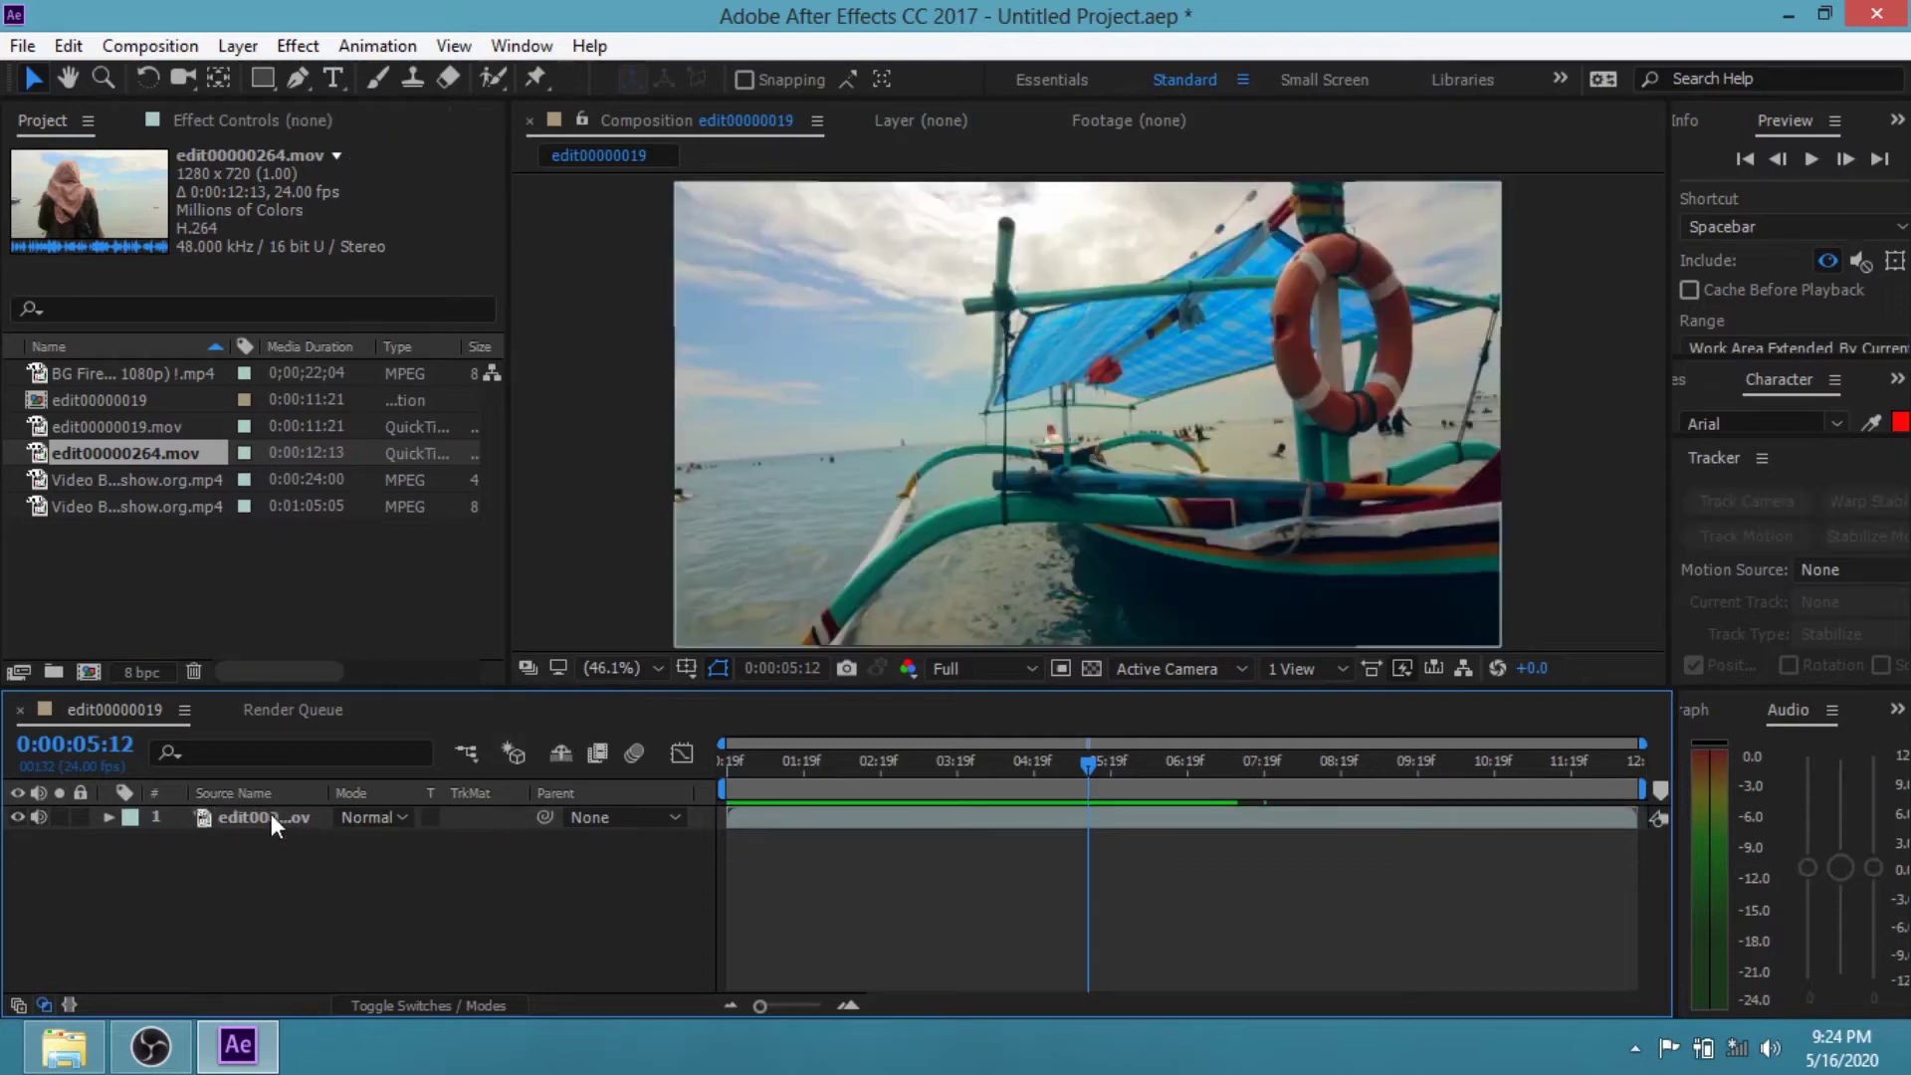
click(141, 379)
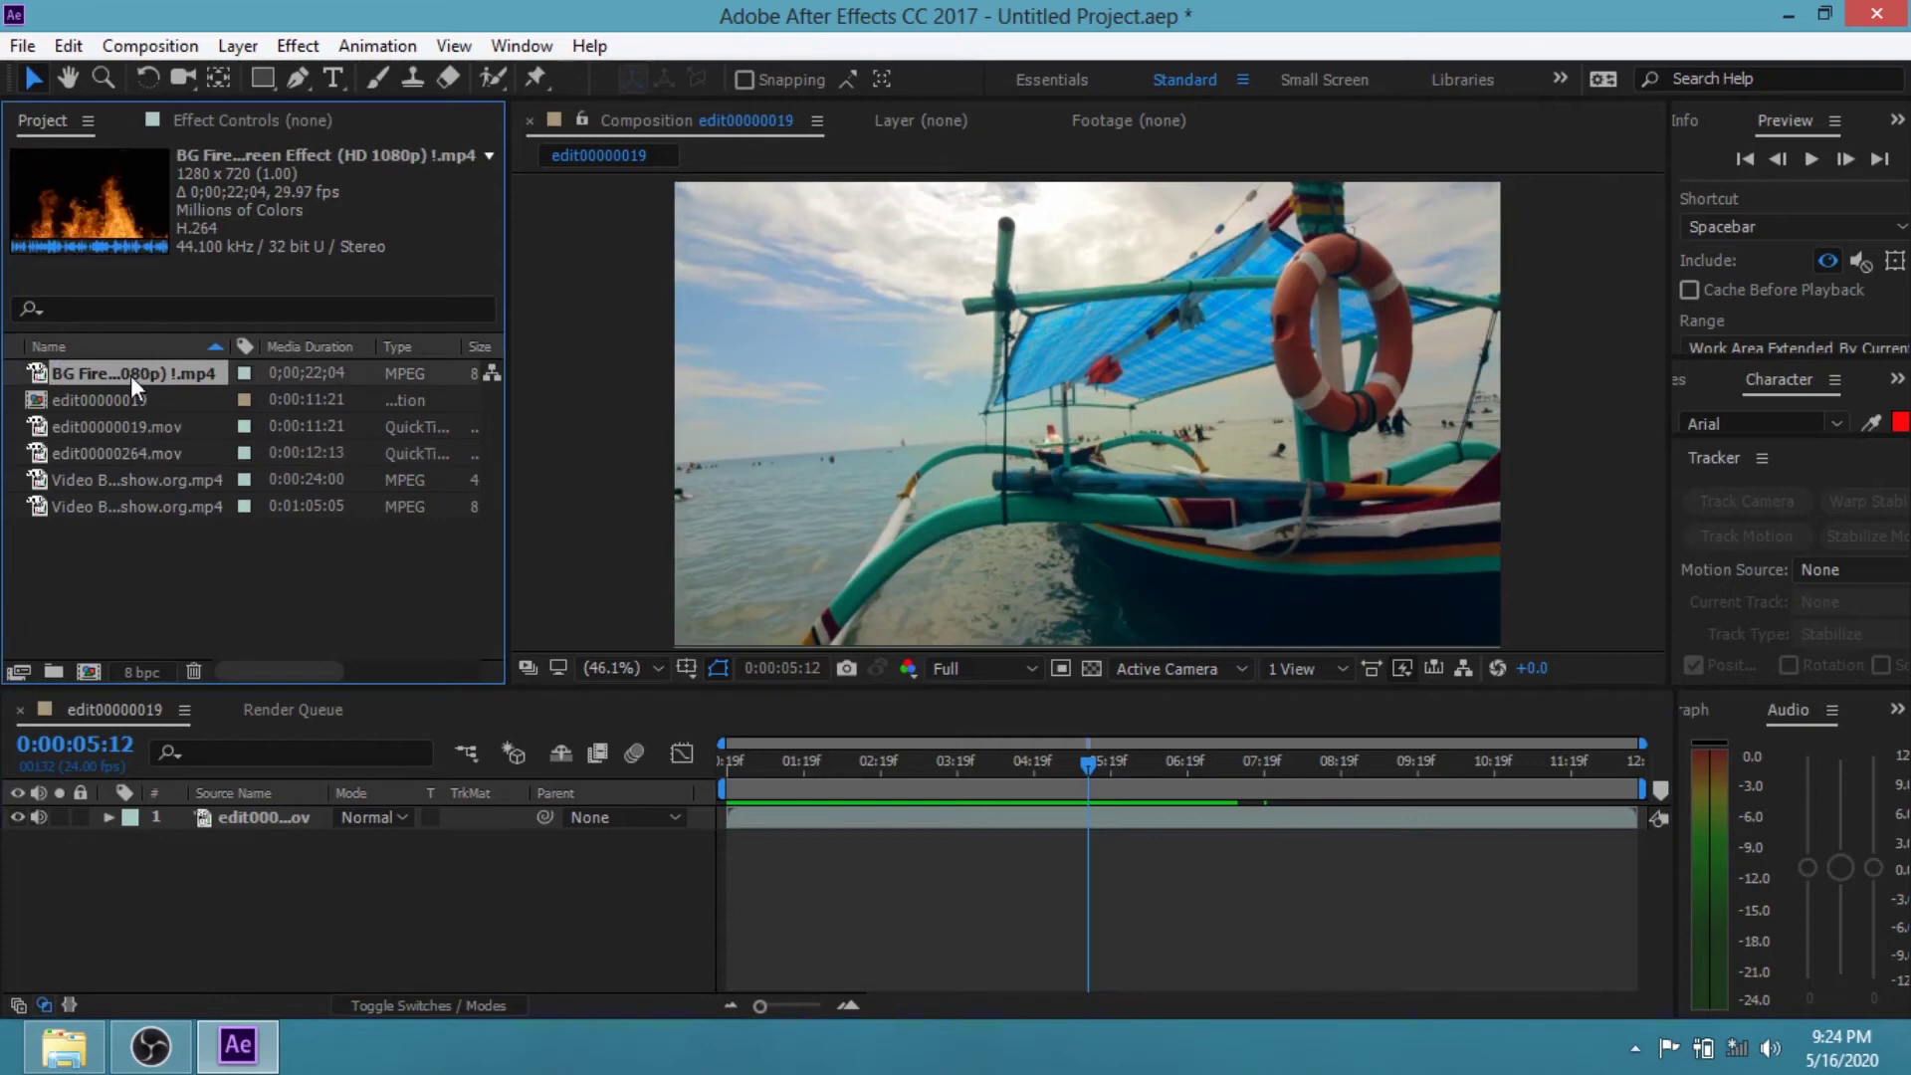
drag(130, 374, 1099, 420)
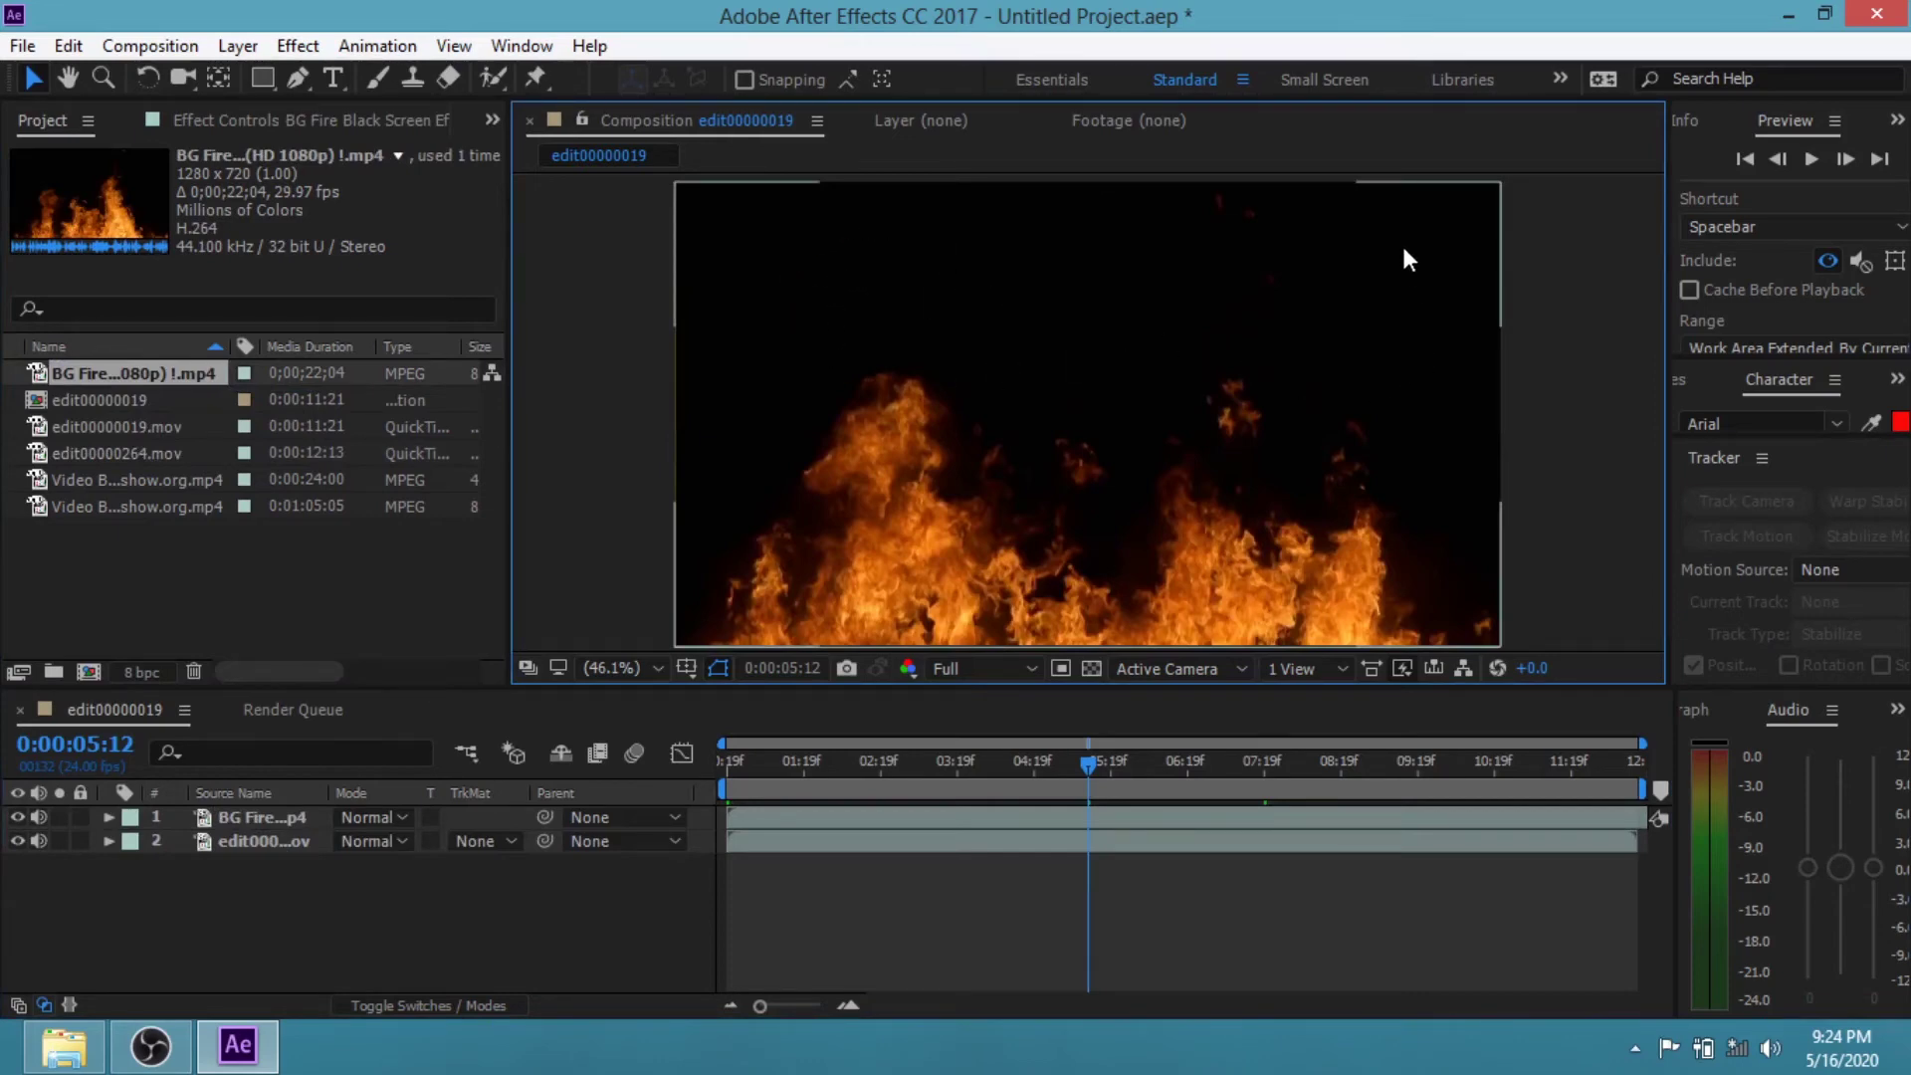
click(1570, 239)
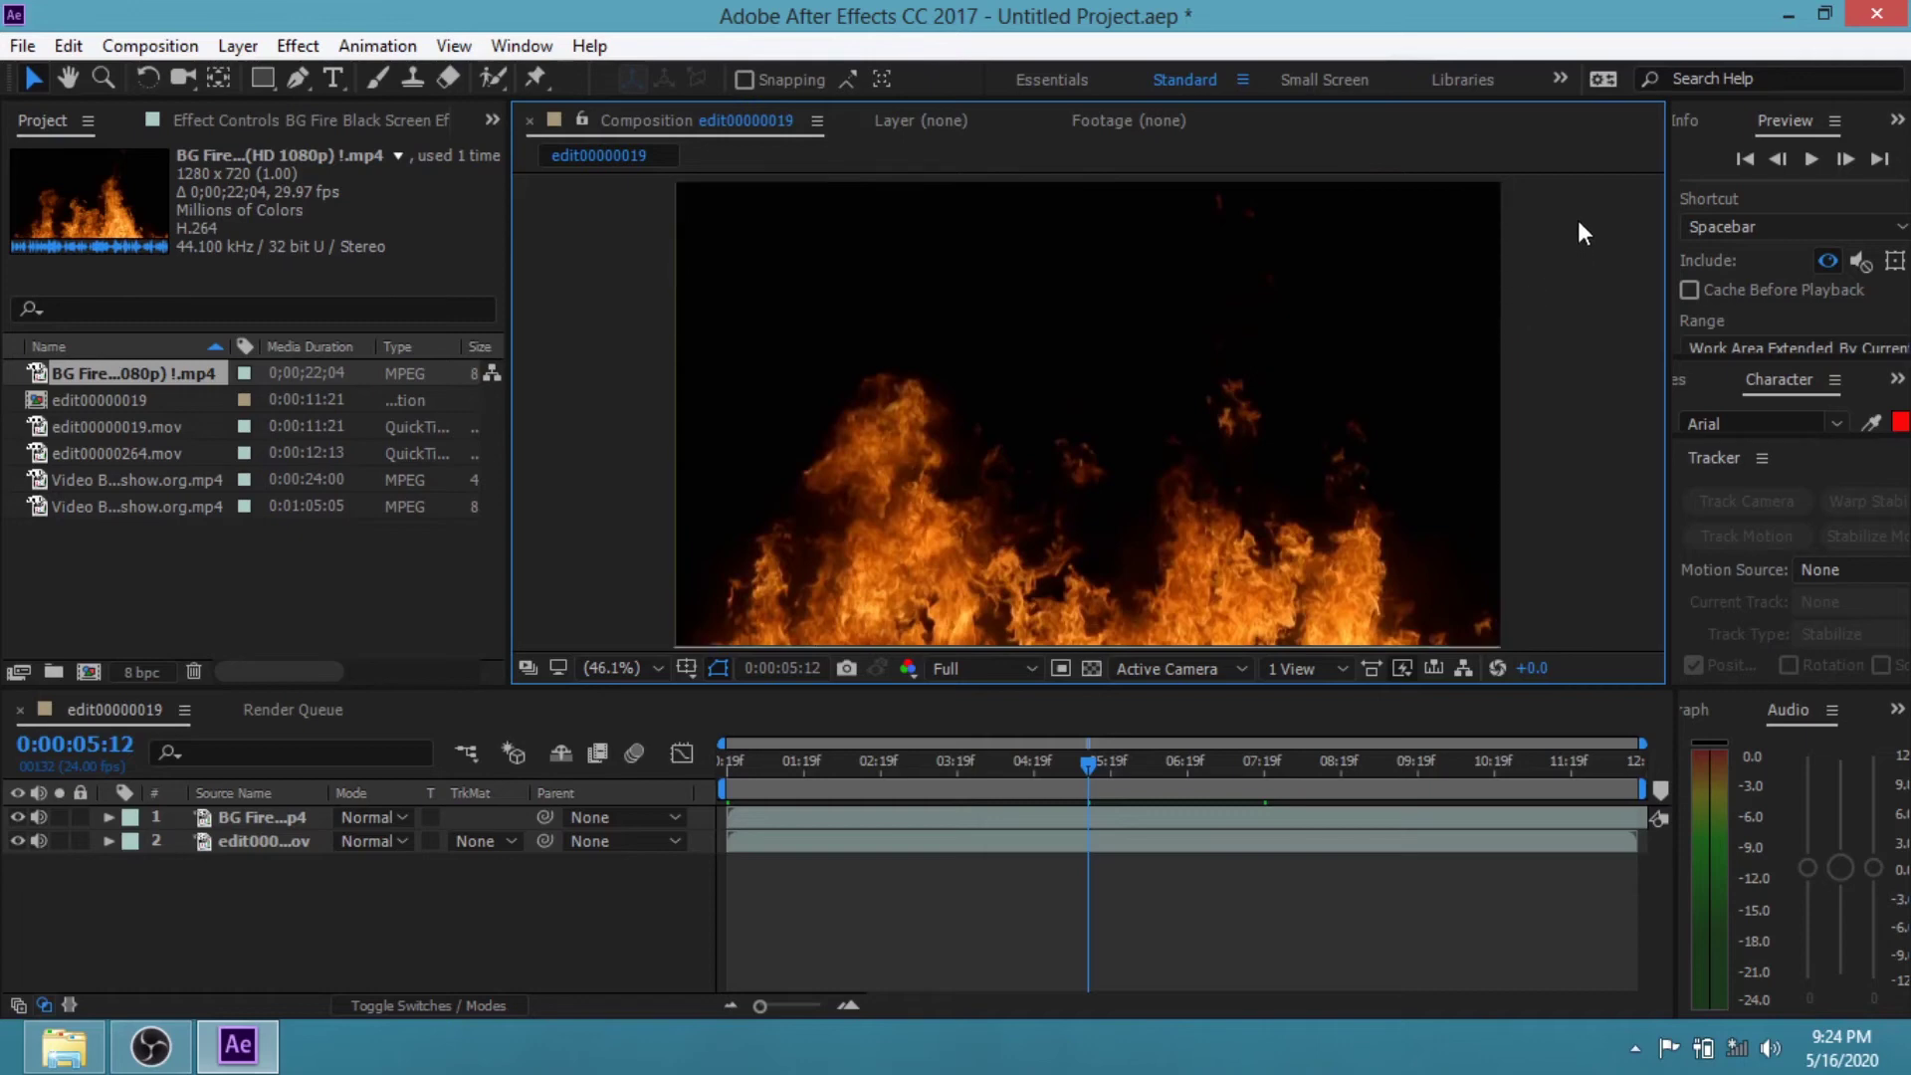
click(1294, 318)
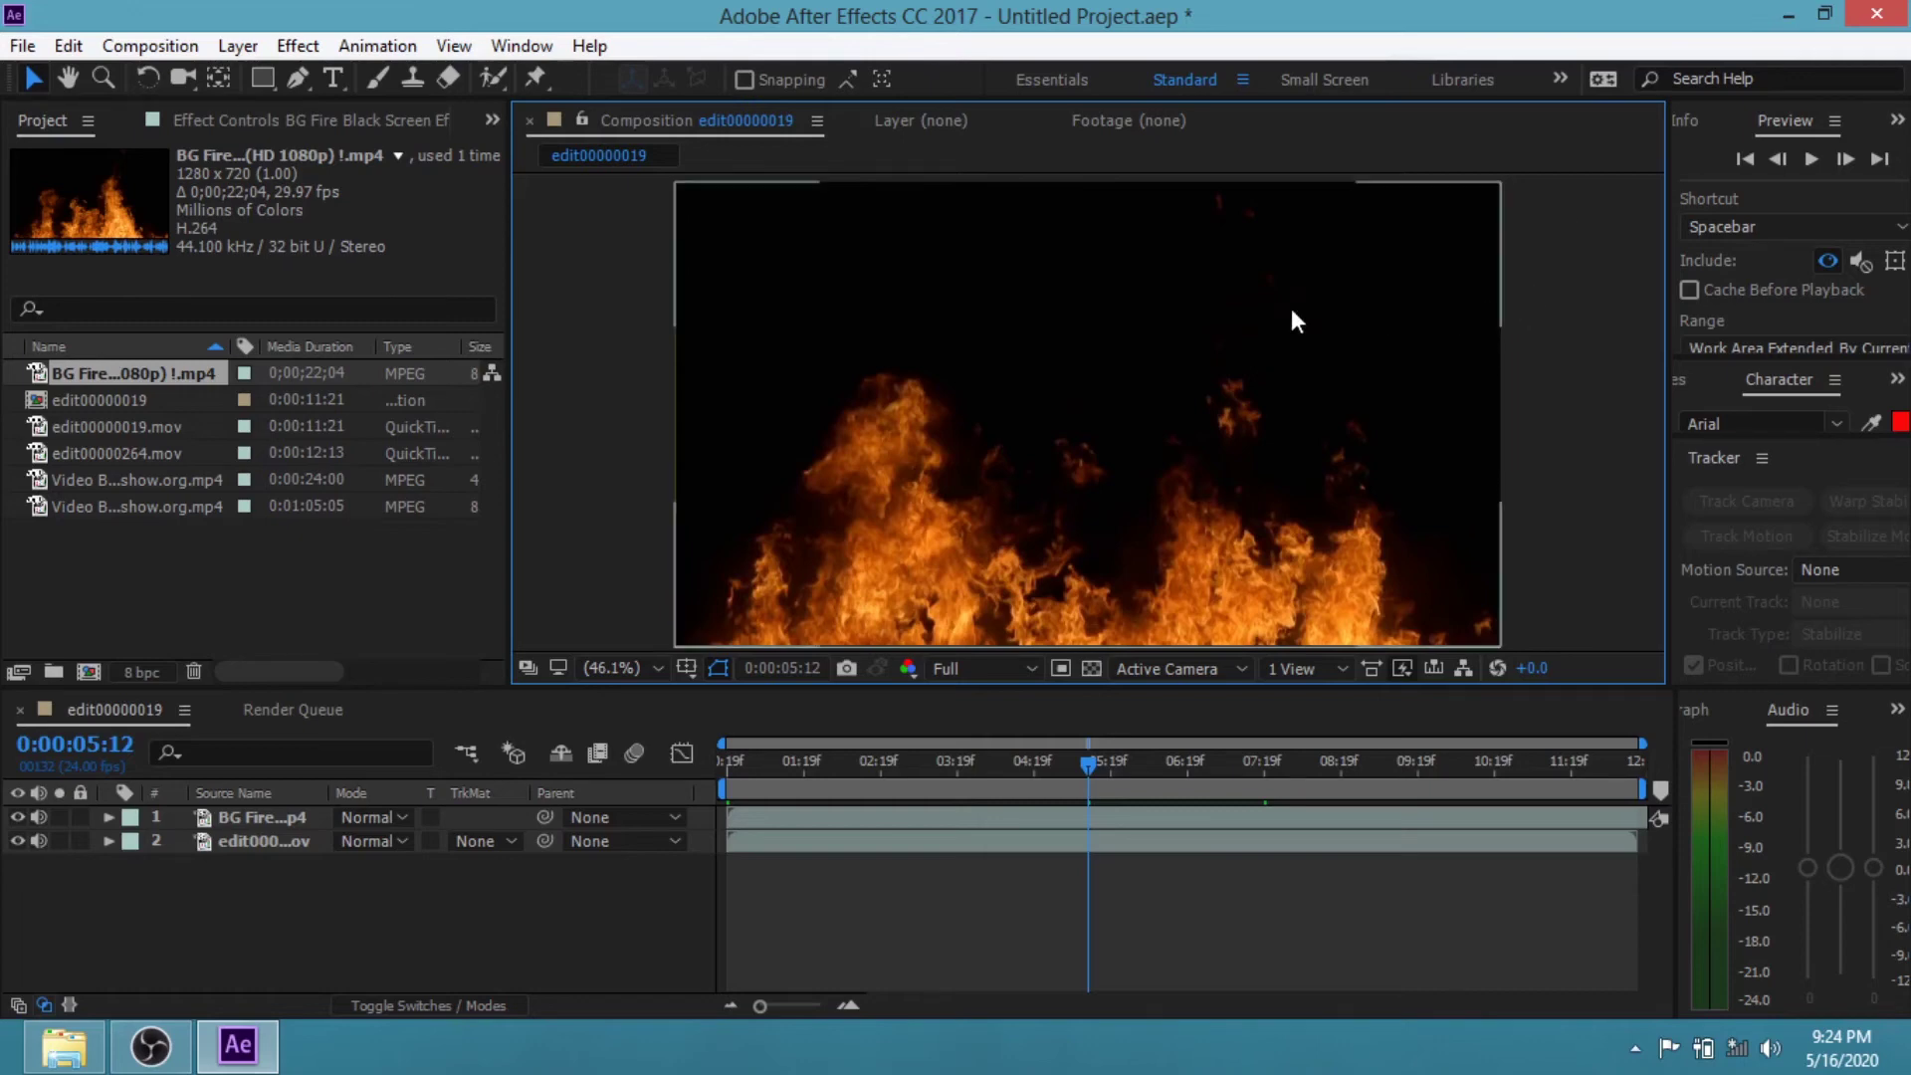
Step: Set the fire layer to Screen and play a preview from near the clip start
click(405, 820)
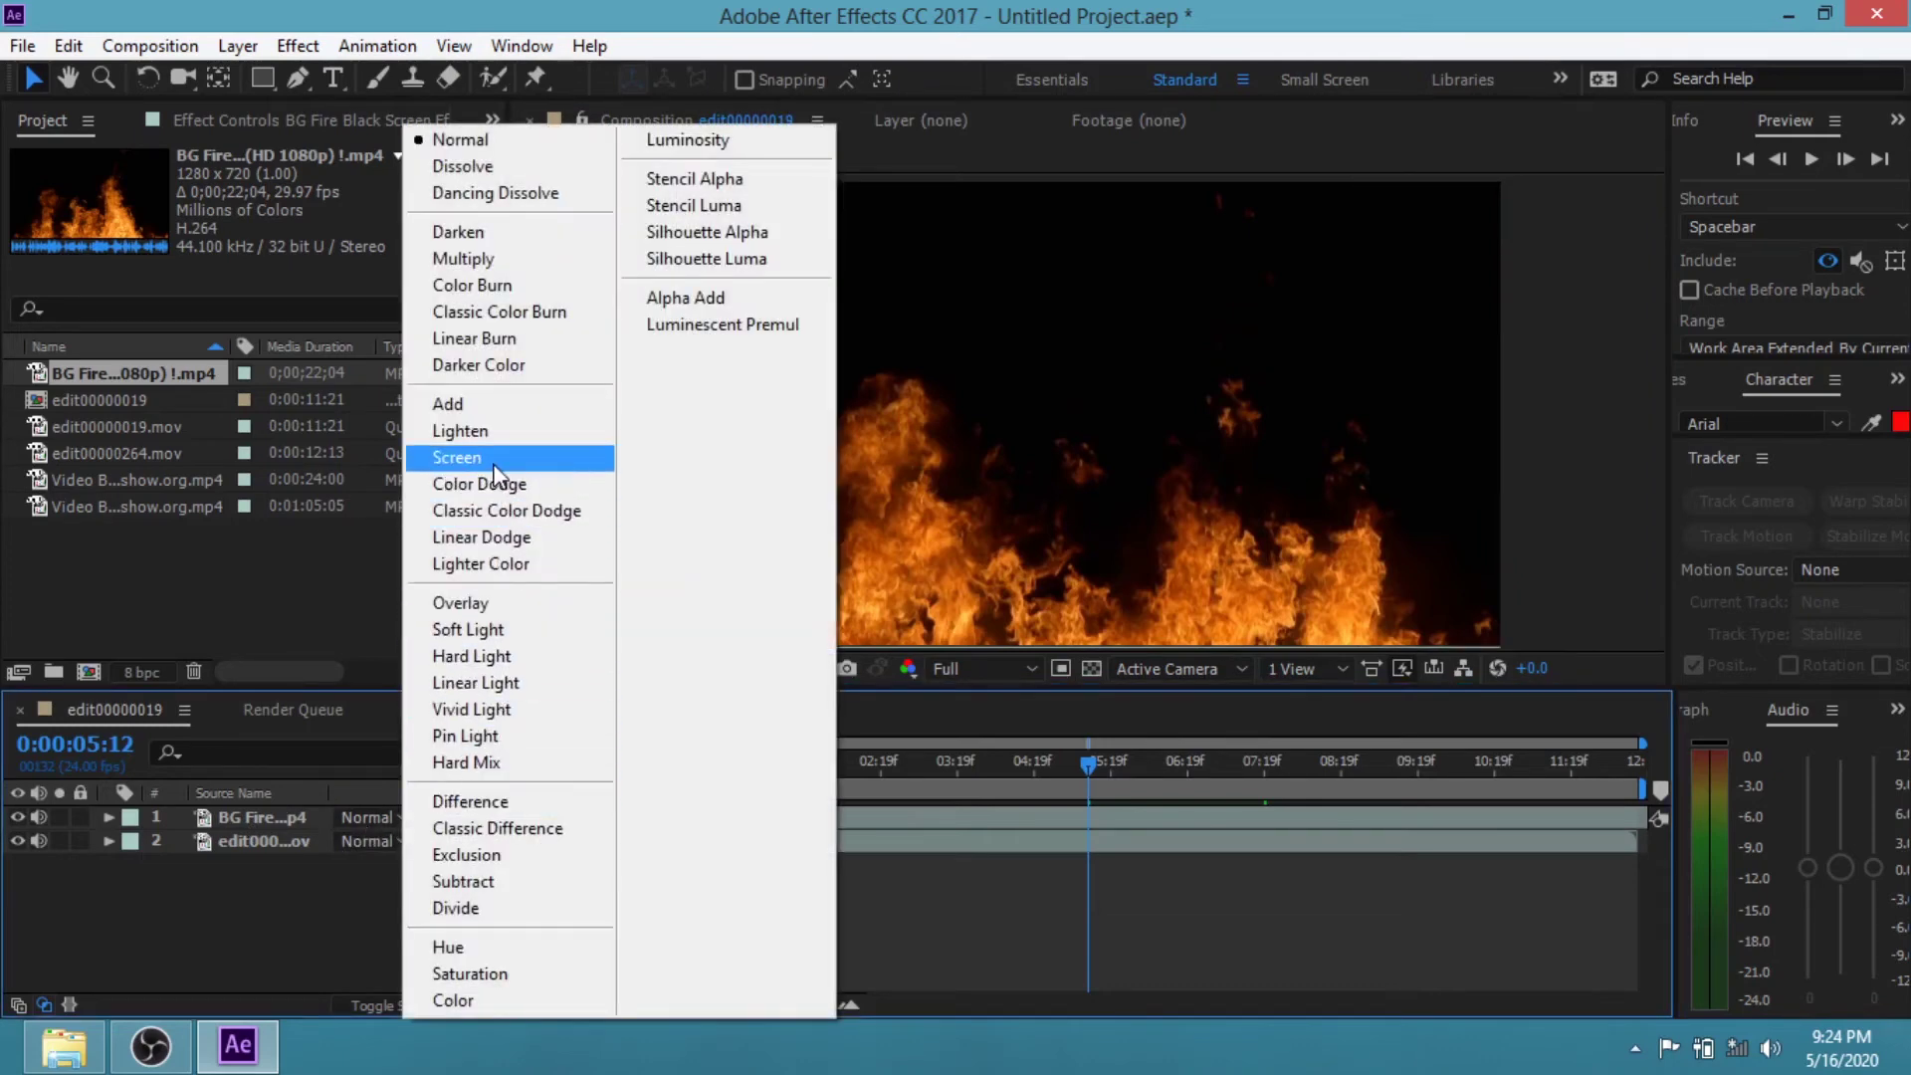
click(458, 459)
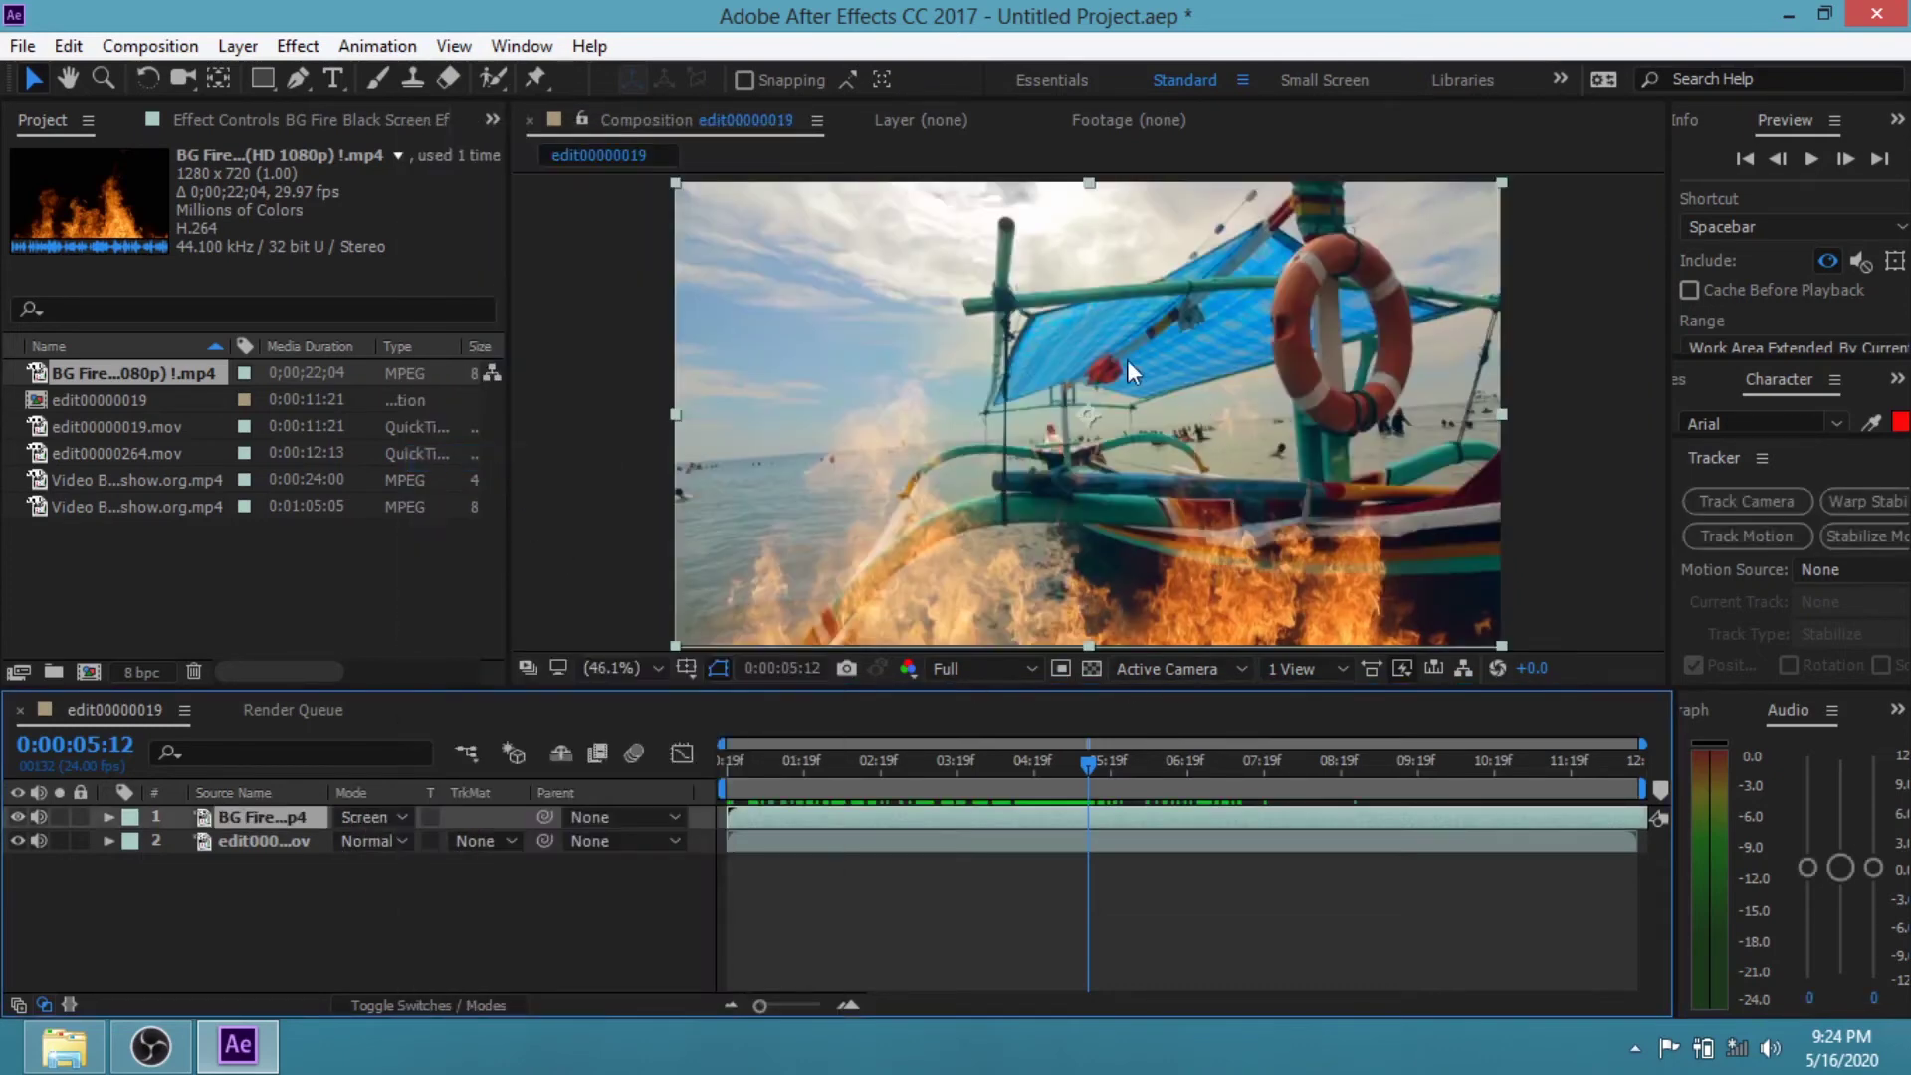
drag(1088, 768, 714, 757)
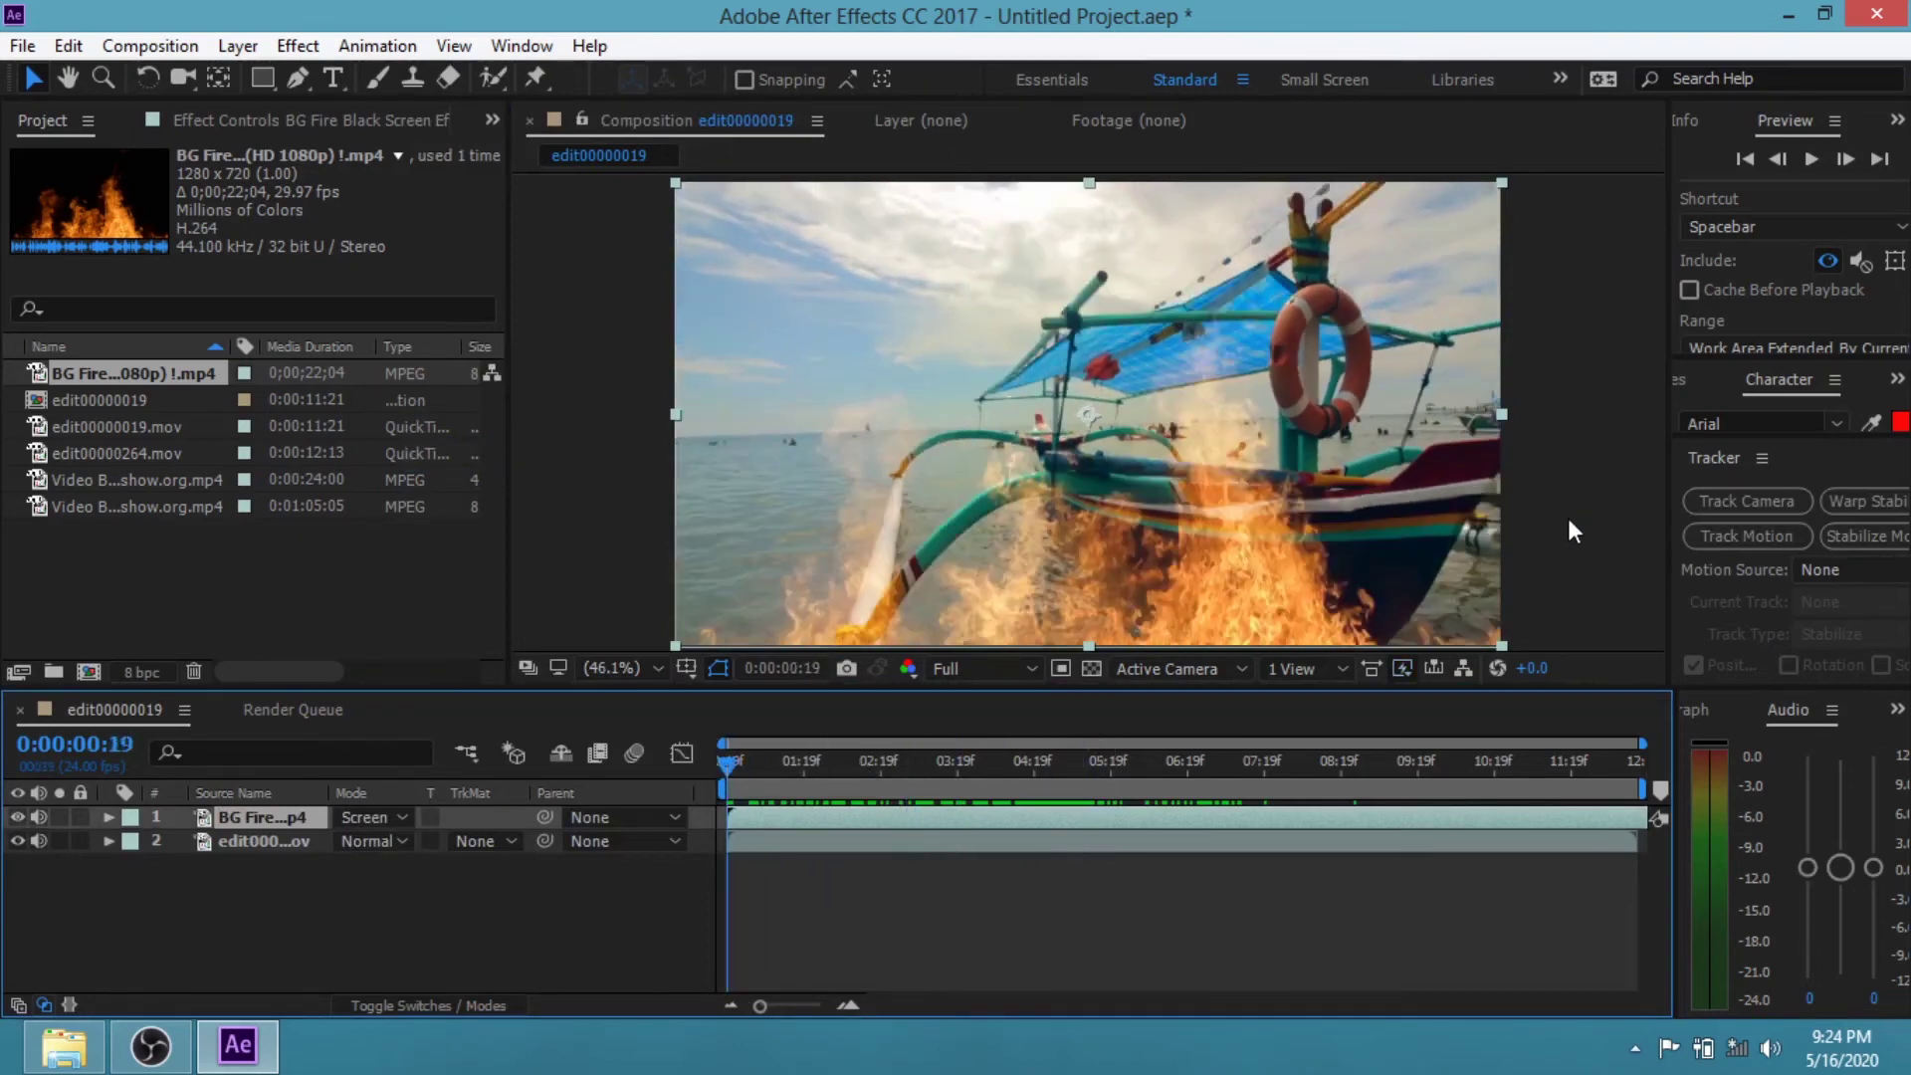
click(1564, 524)
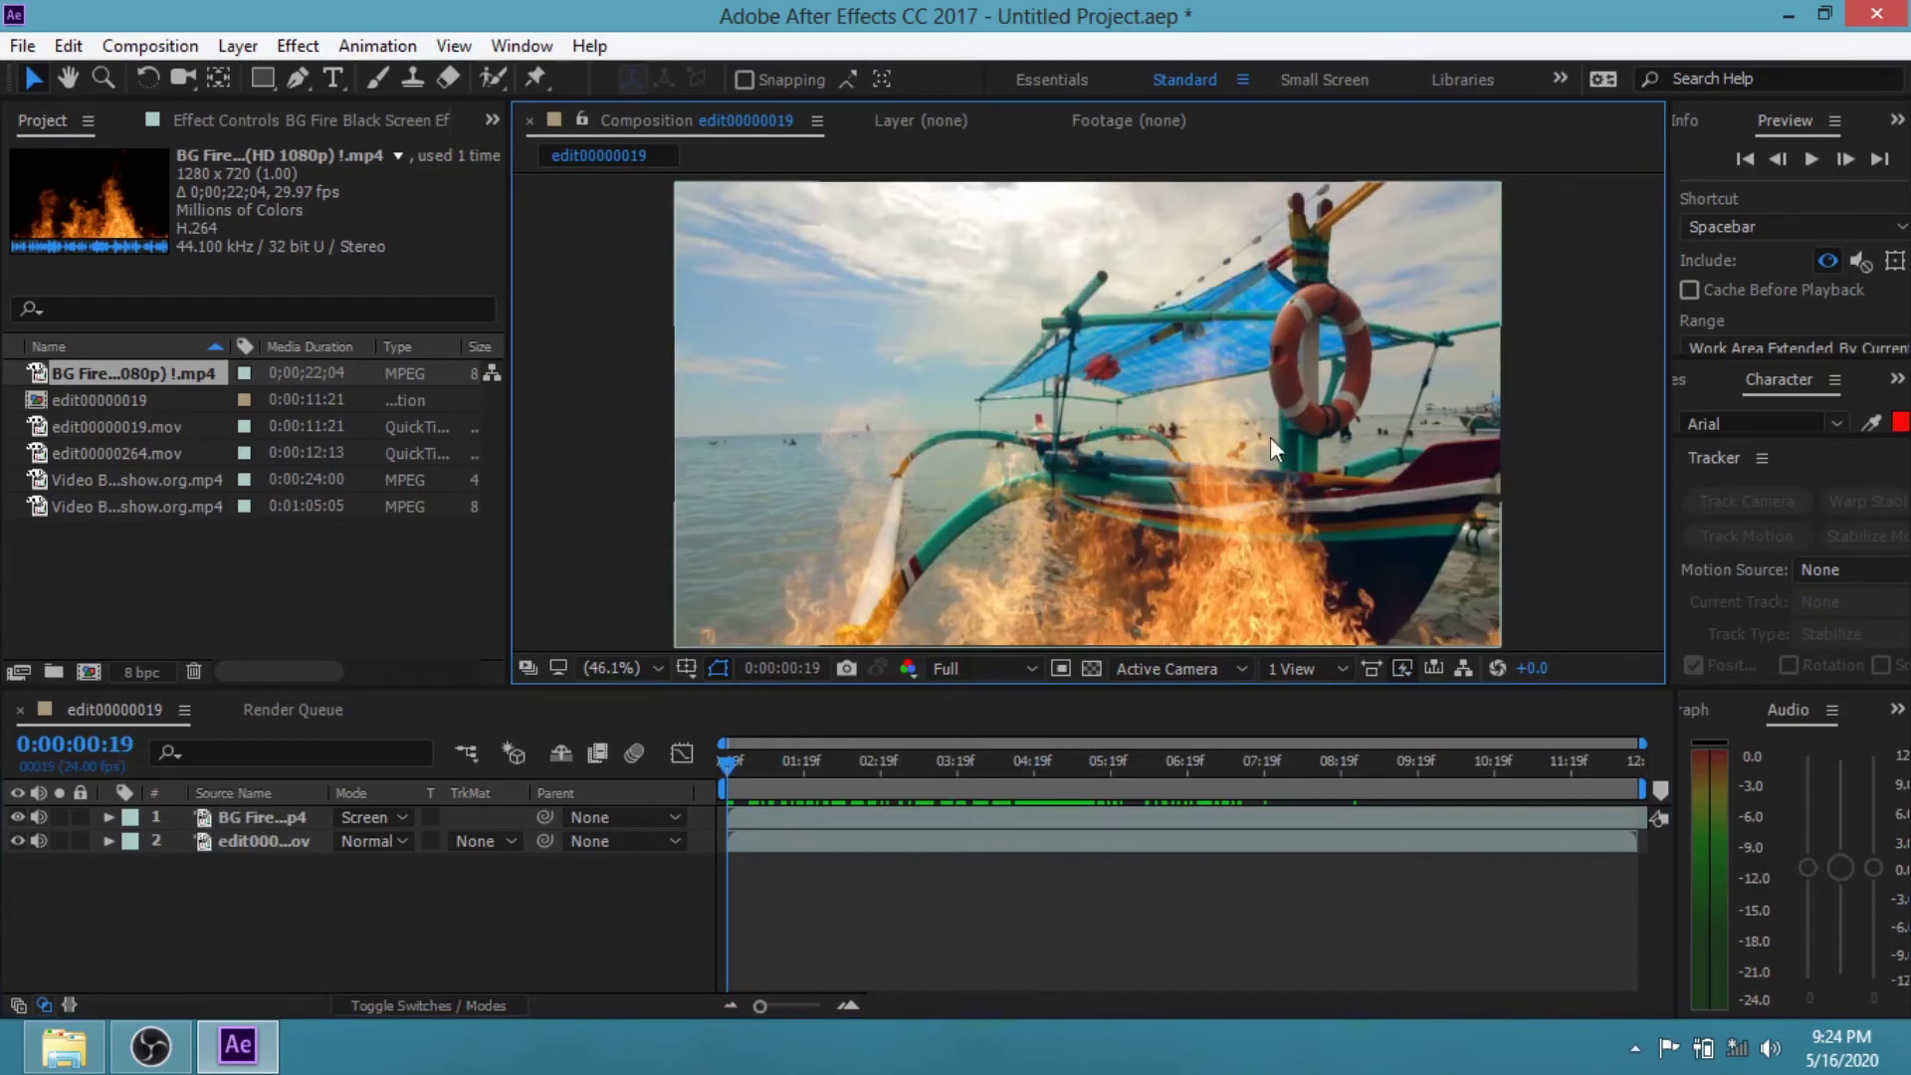
click(1805, 161)
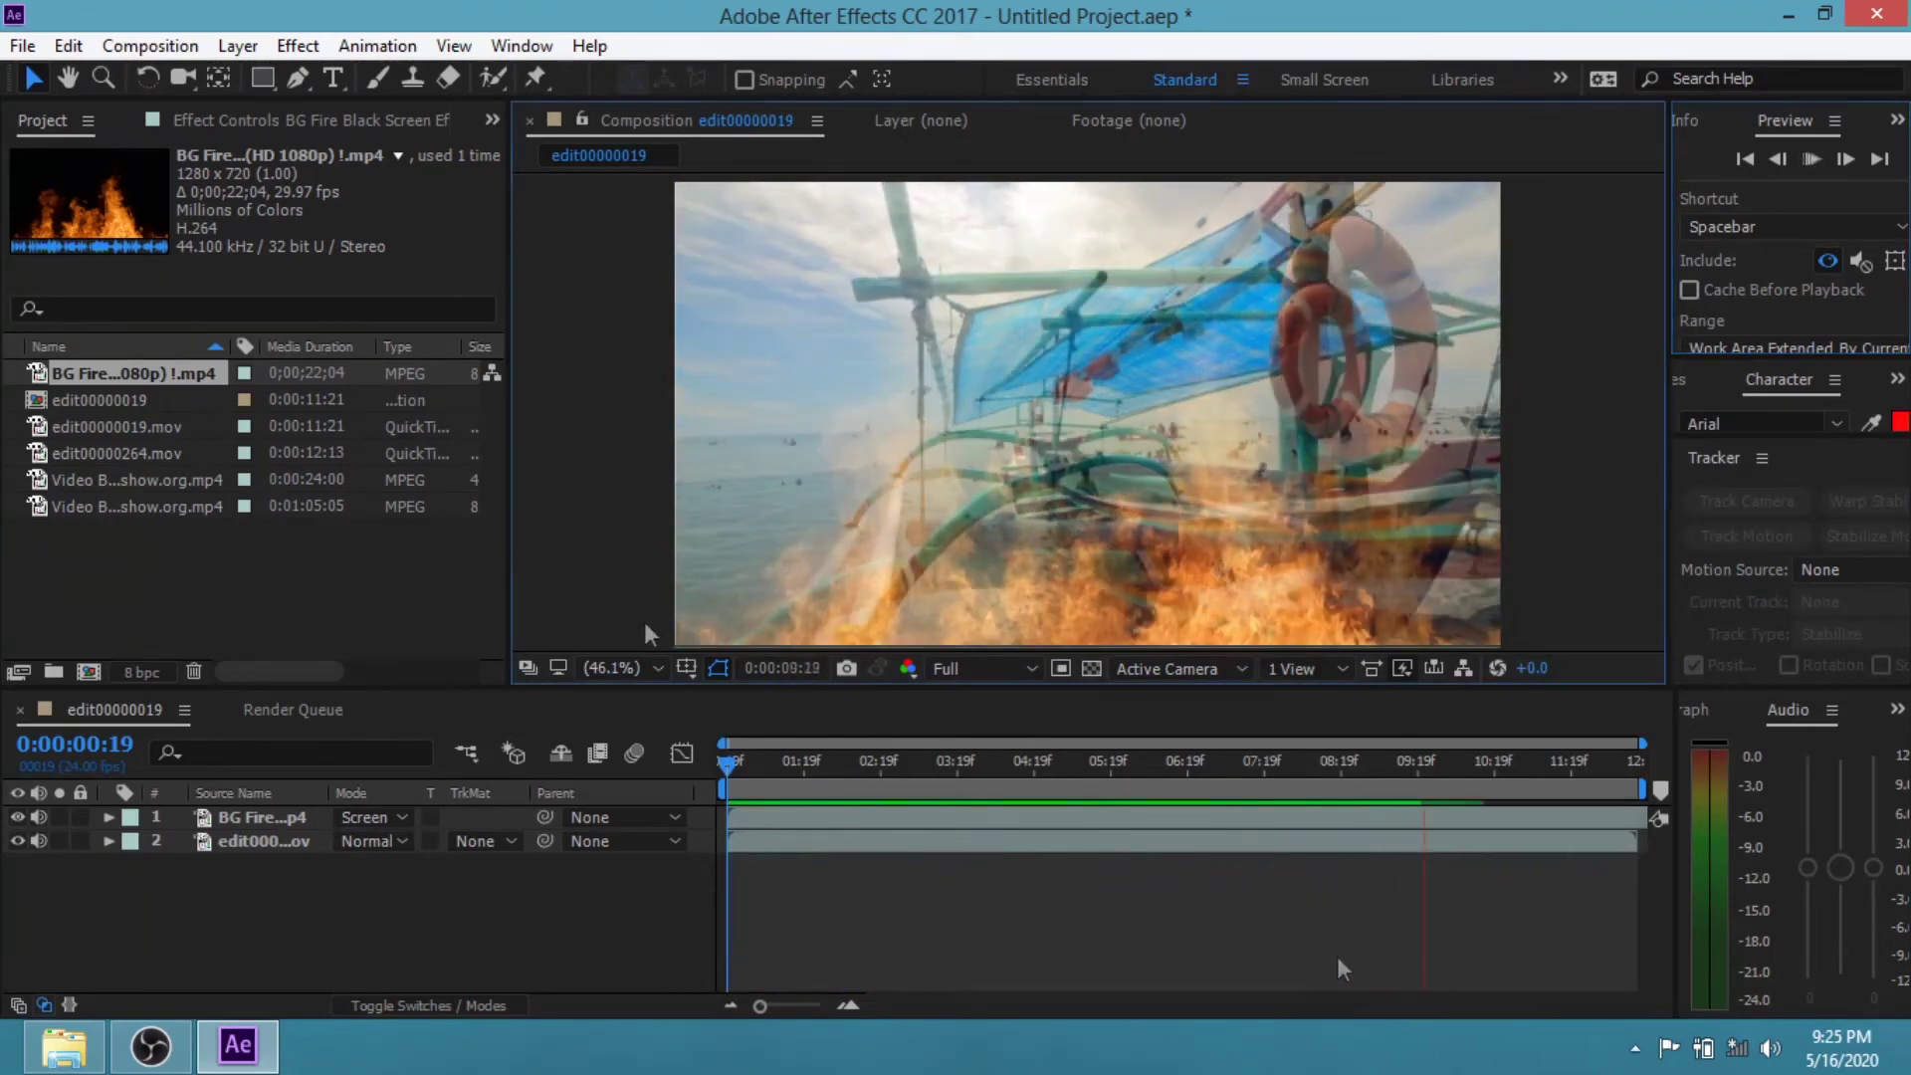
key(space)
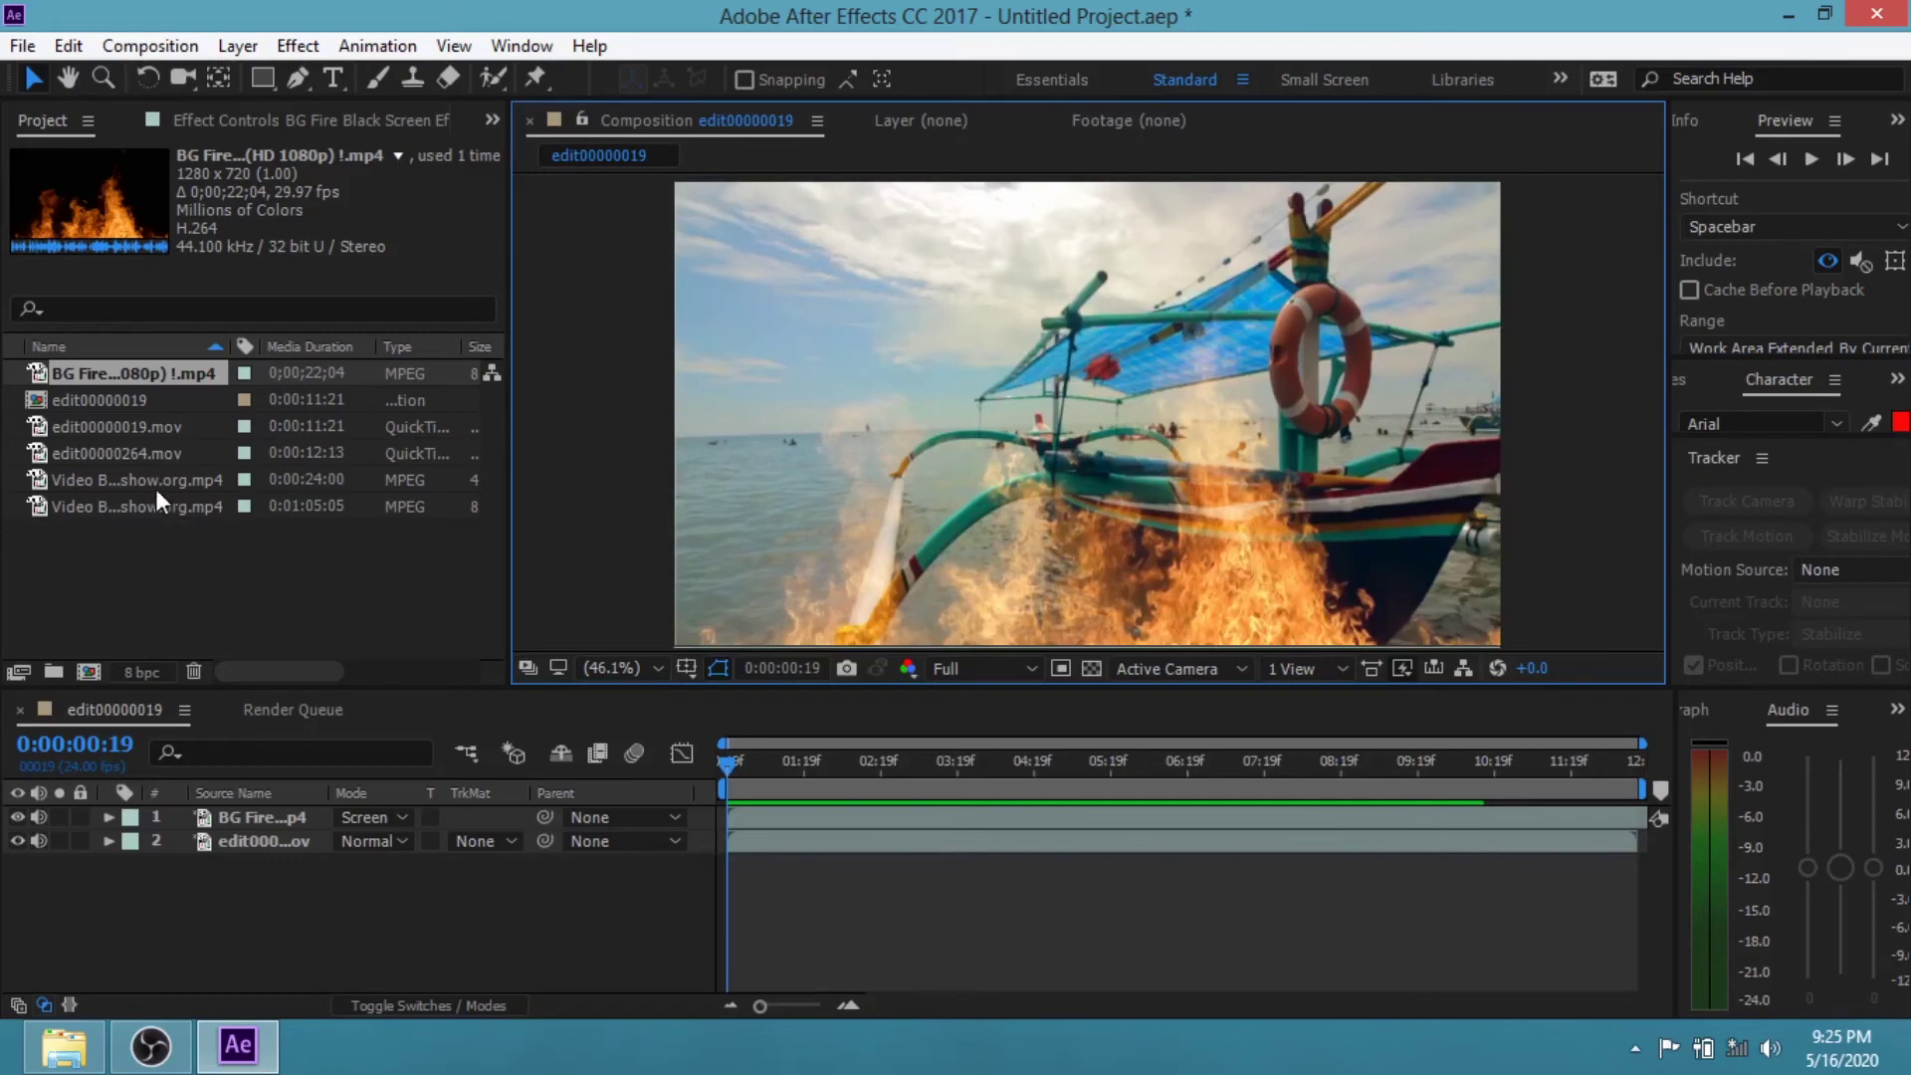
Step: Add the Video Background smoke clip as the top layer and slide it earlier in time
click(155, 453)
click(141, 479)
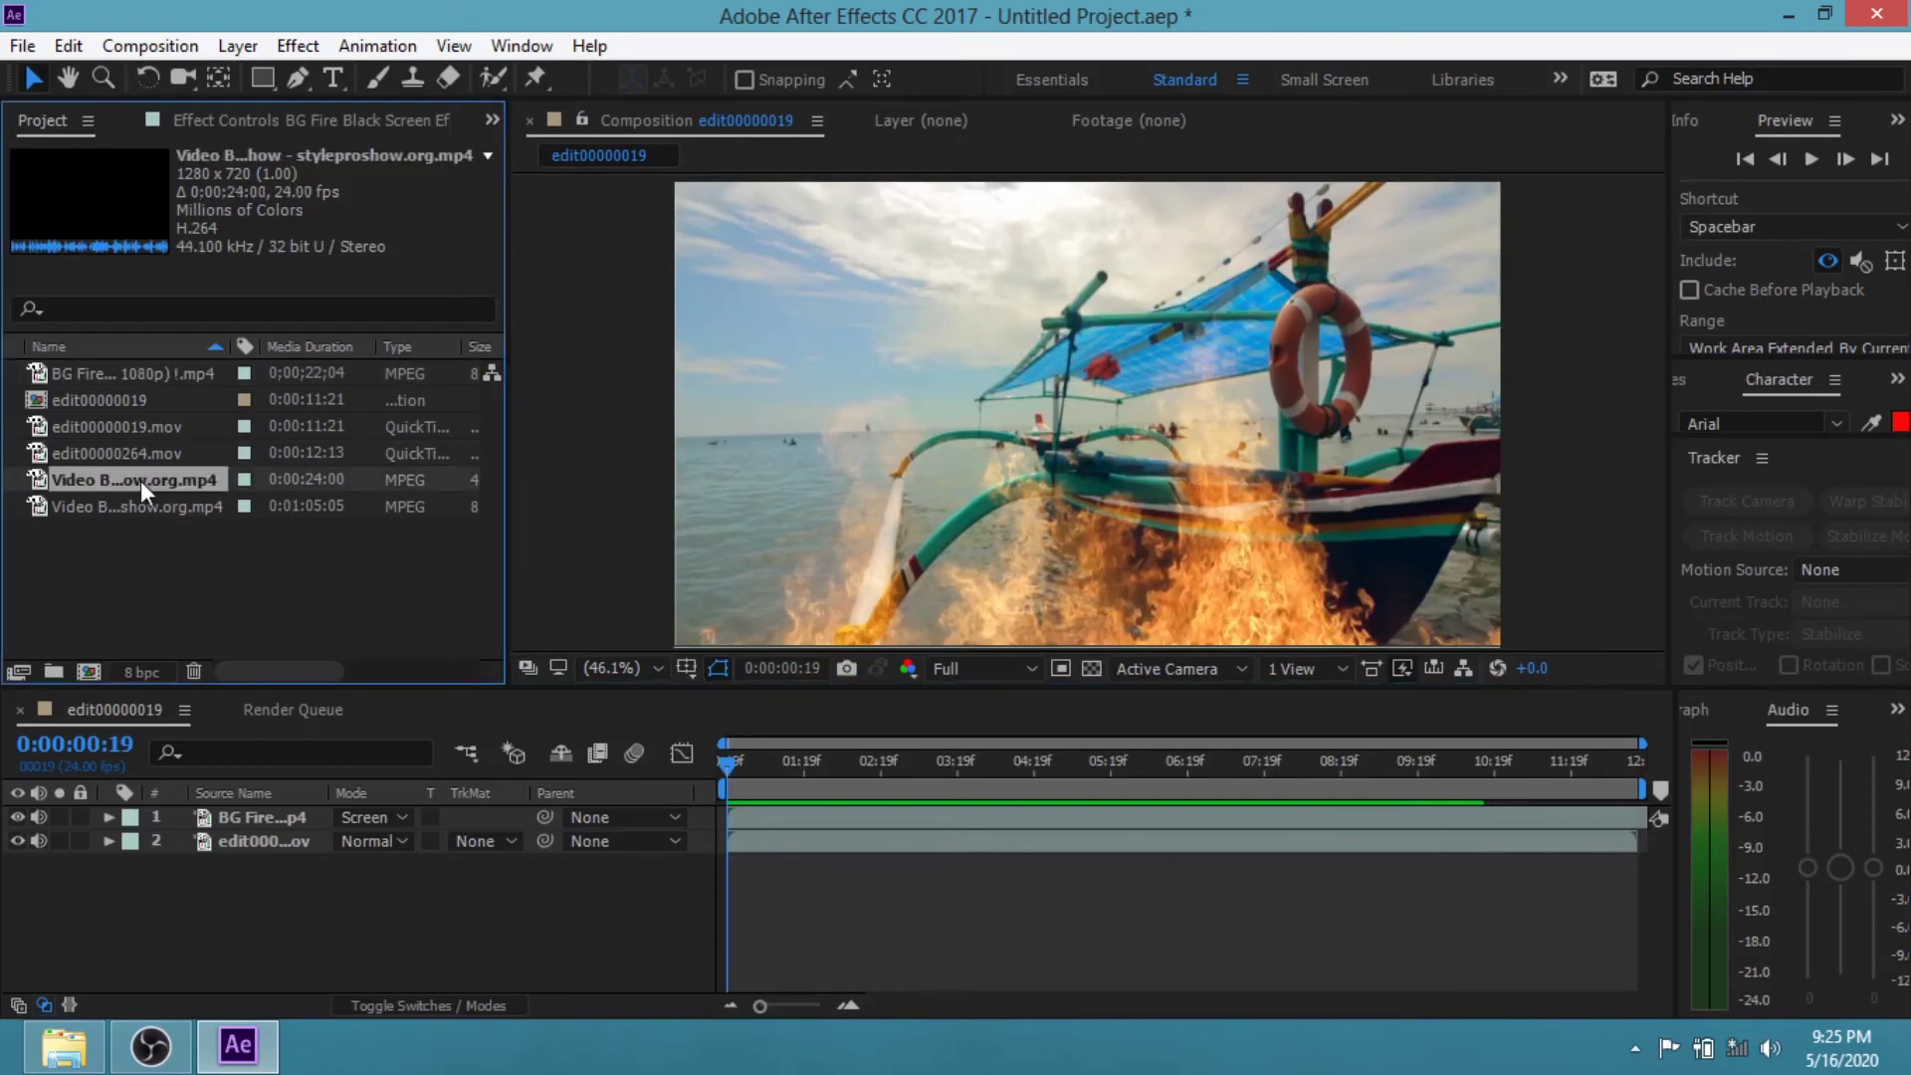
click(136, 514)
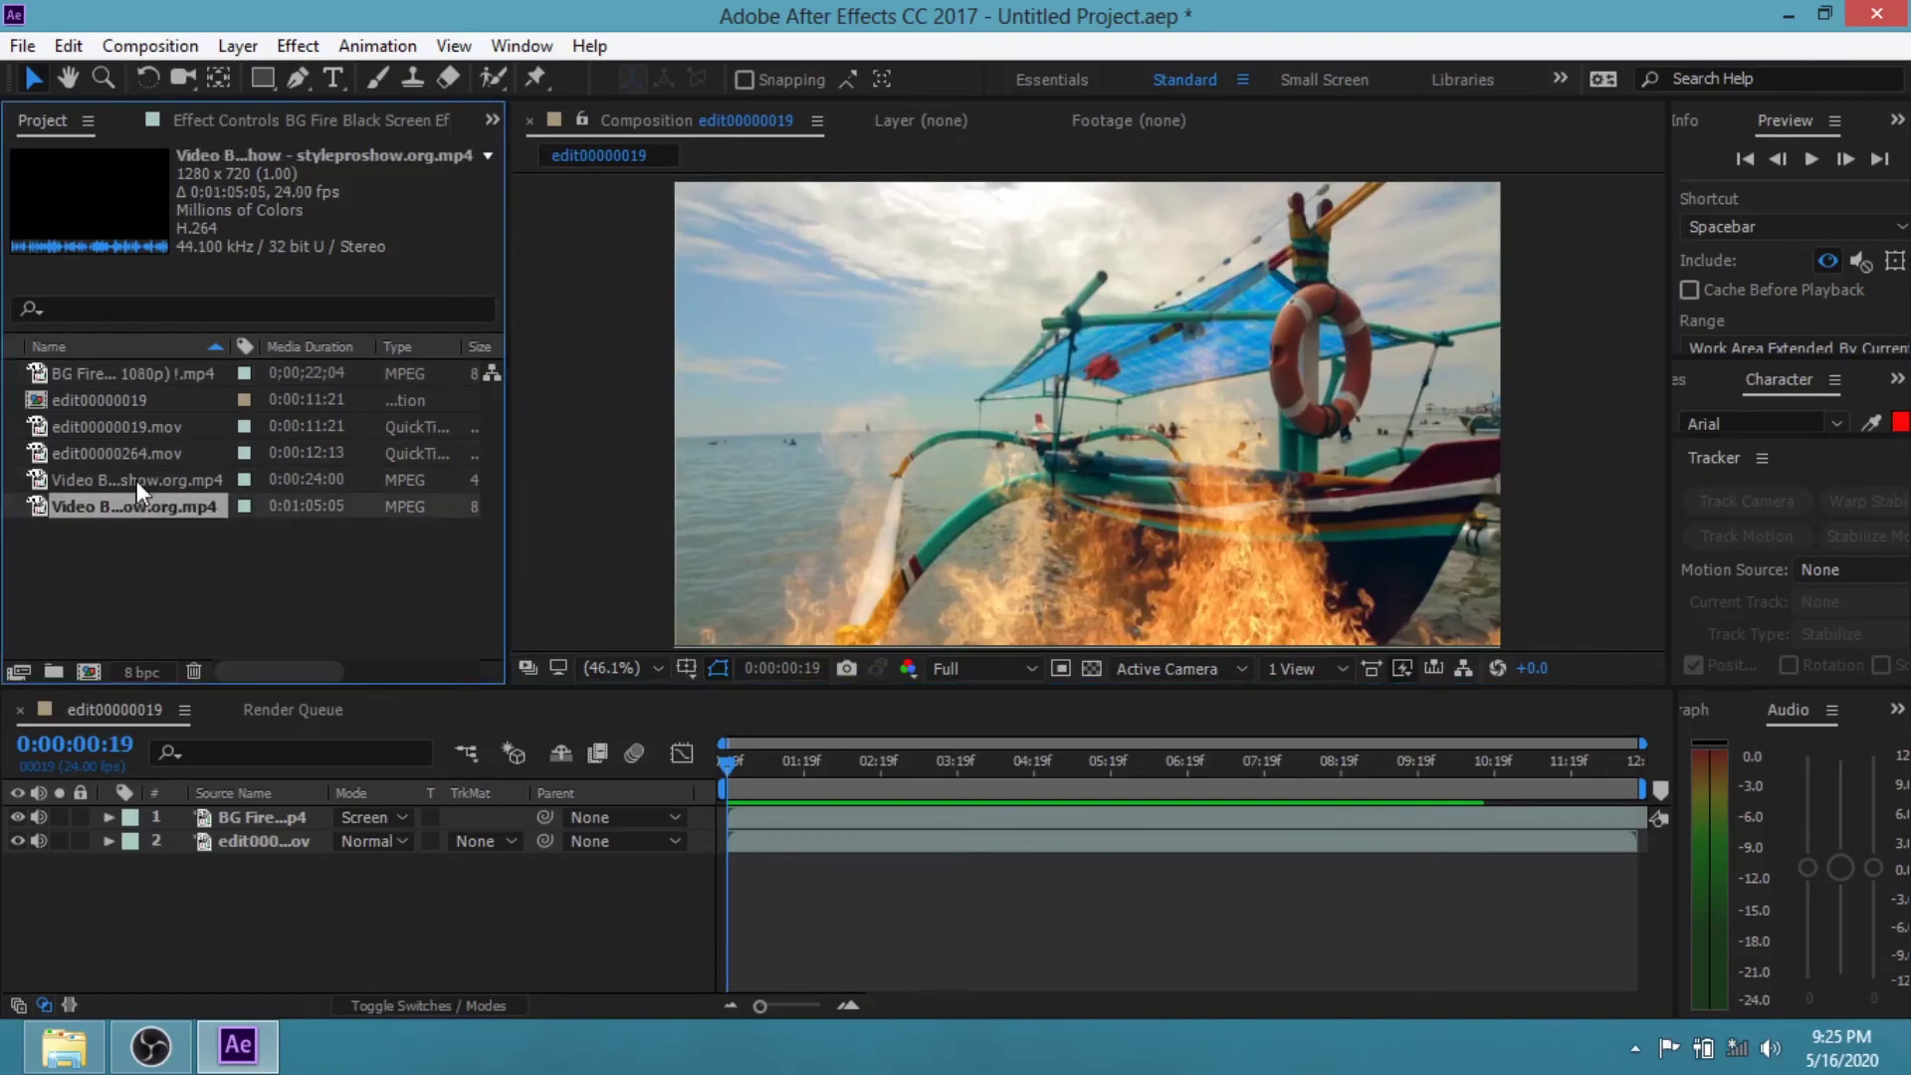
click(136, 481)
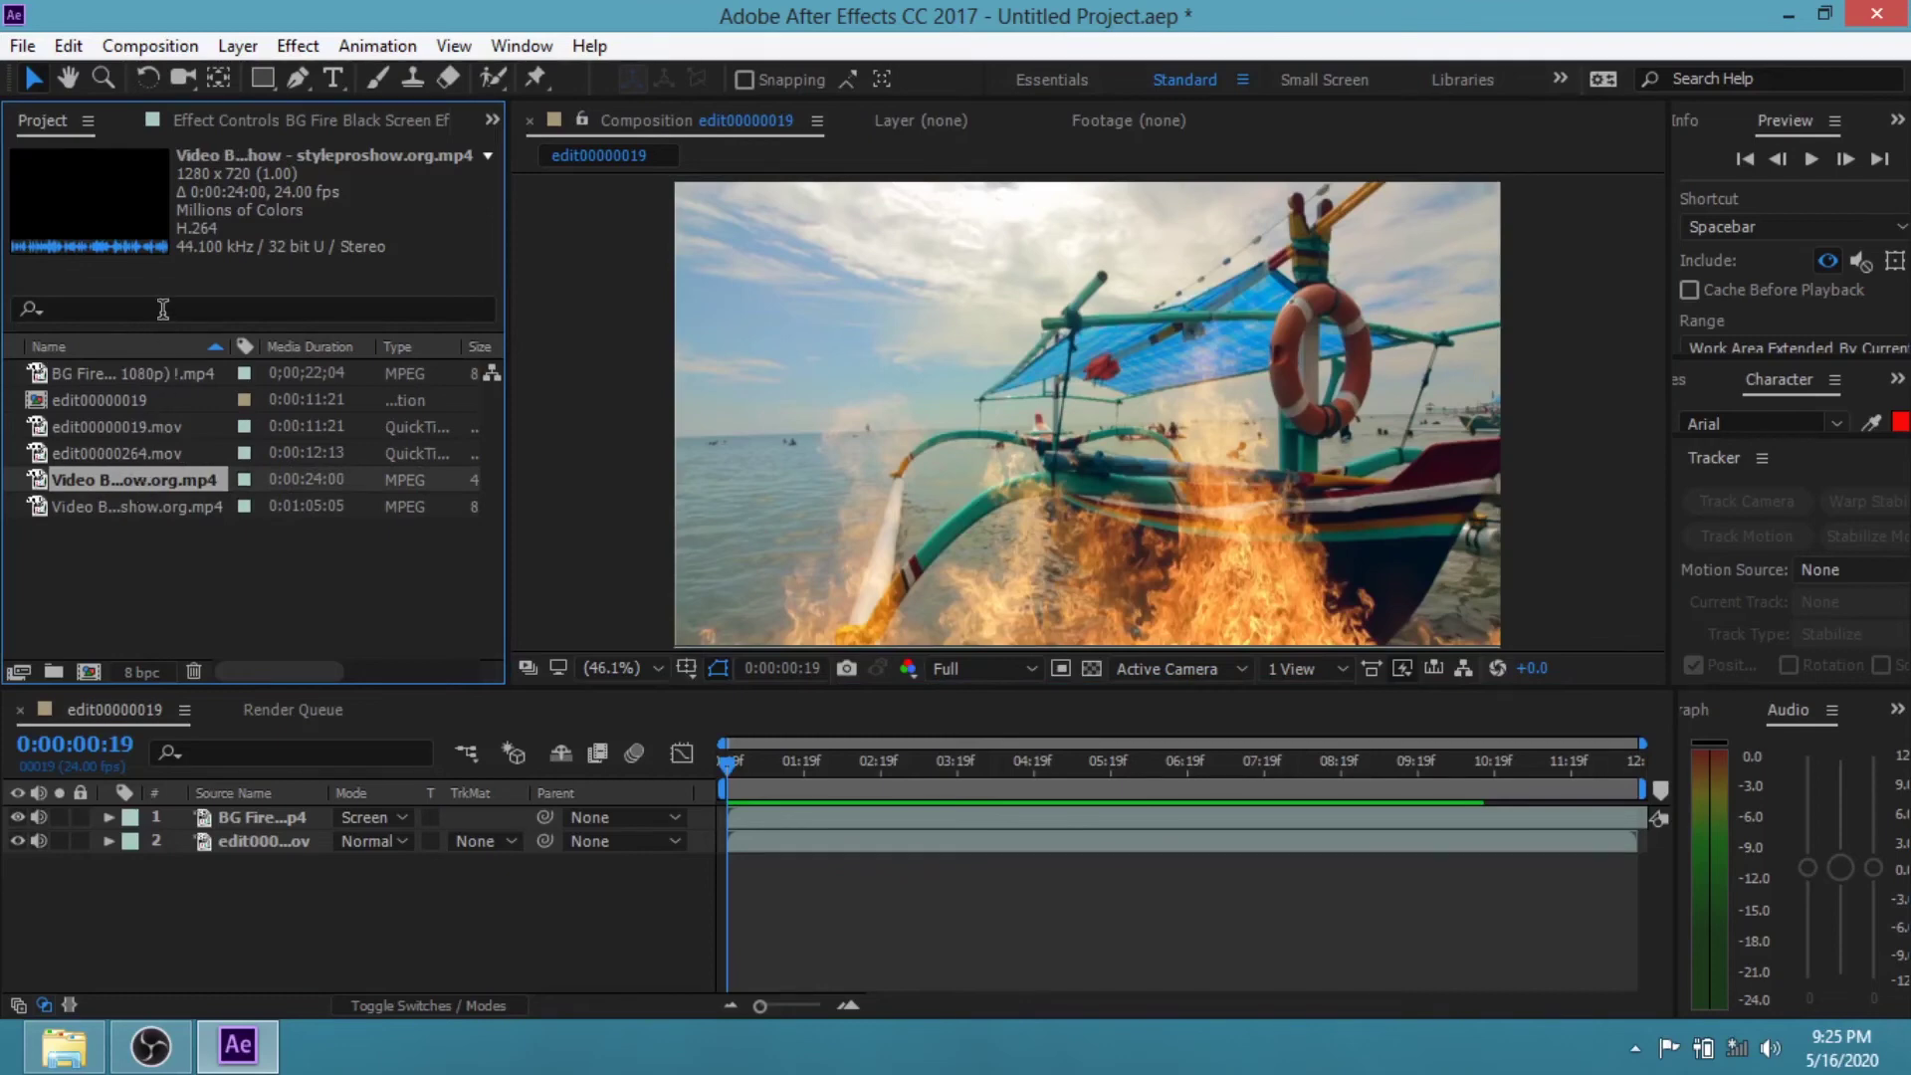
drag(142, 481, 1103, 424)
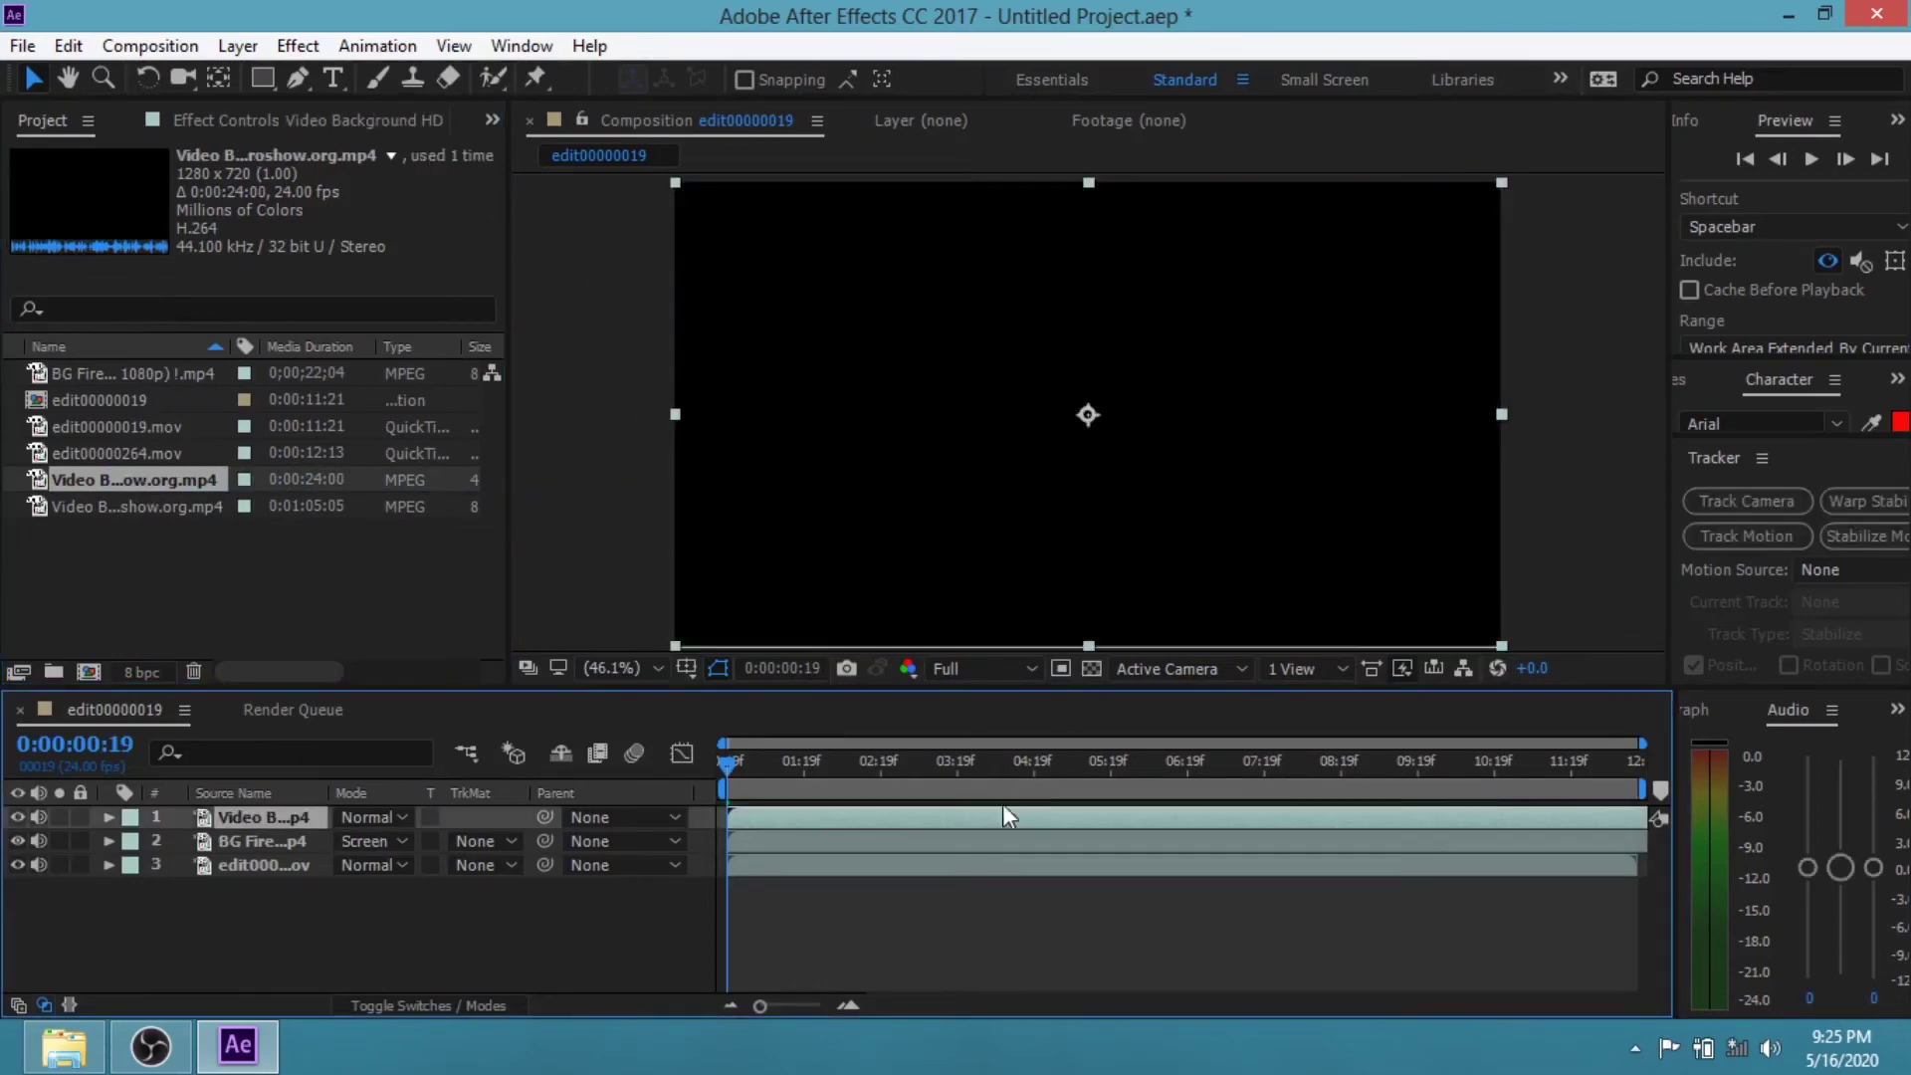
drag(957, 811, 787, 803)
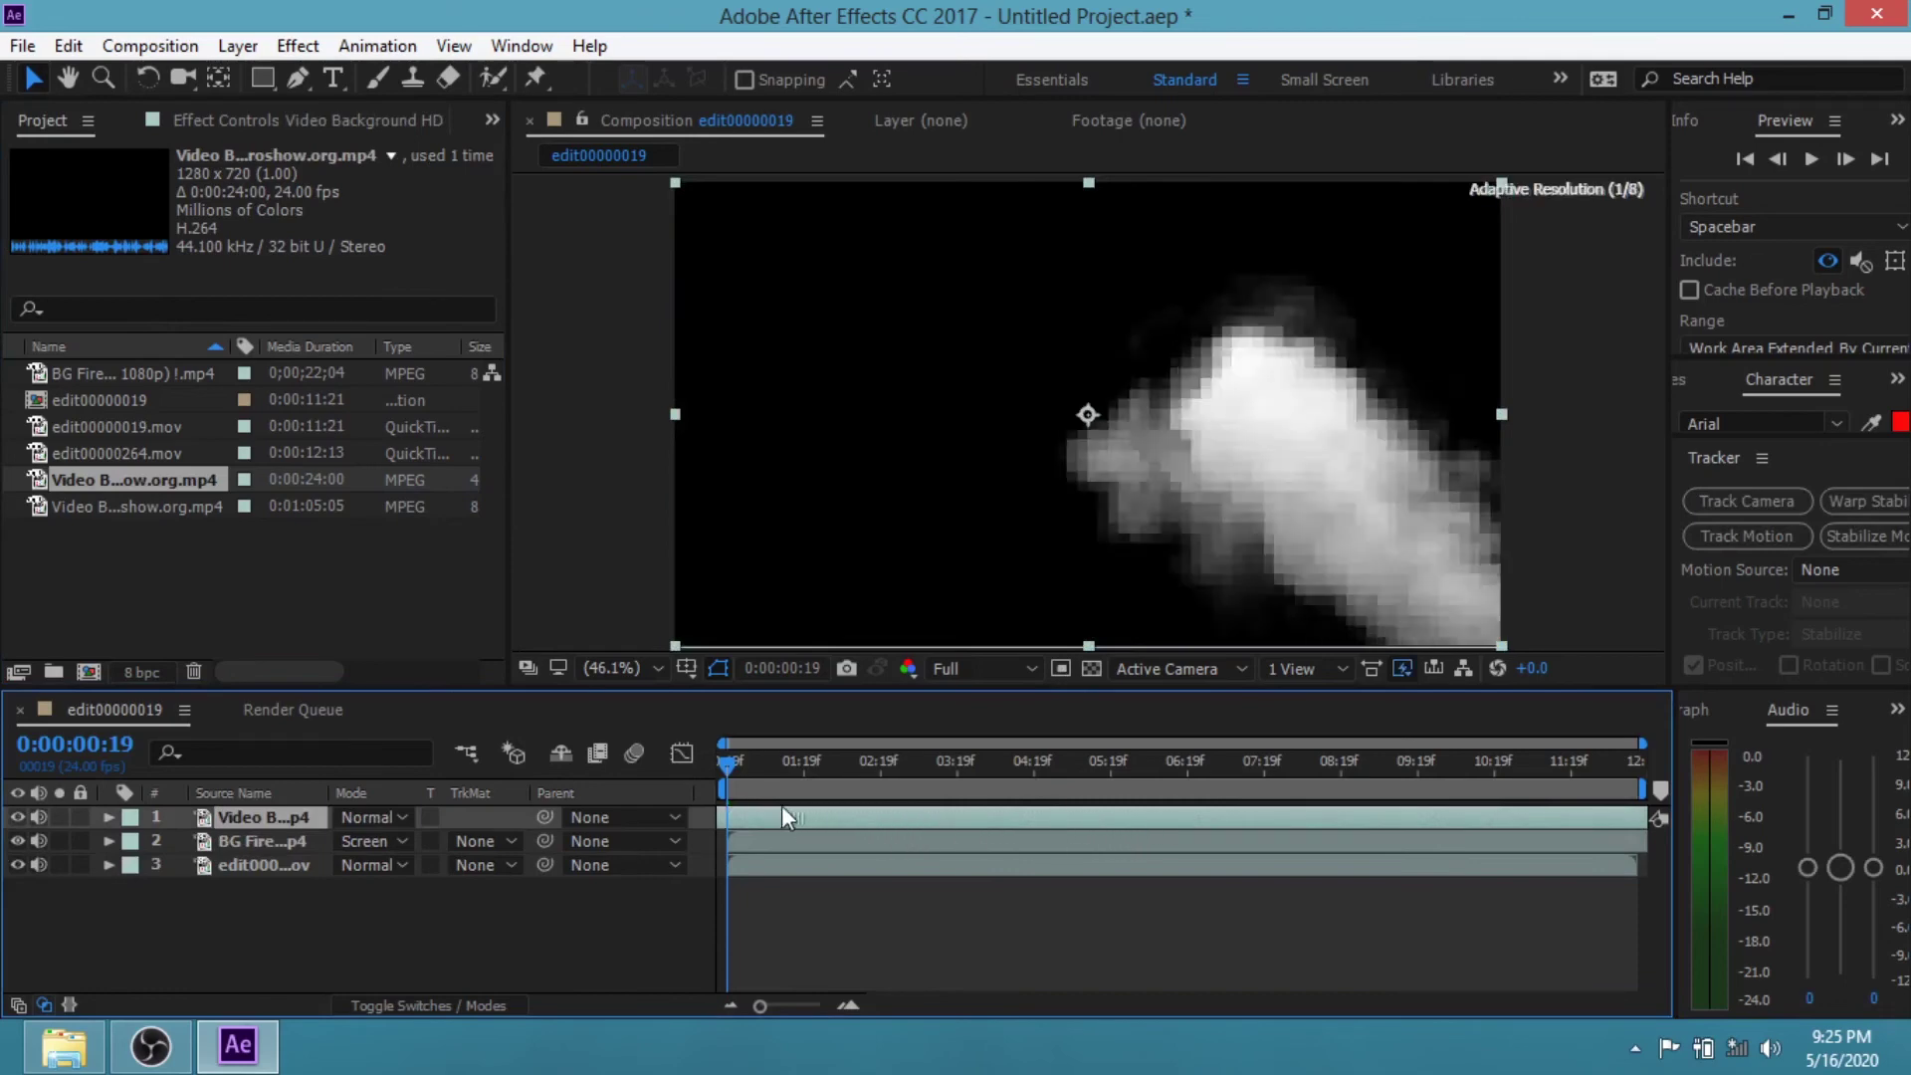
click(1603, 541)
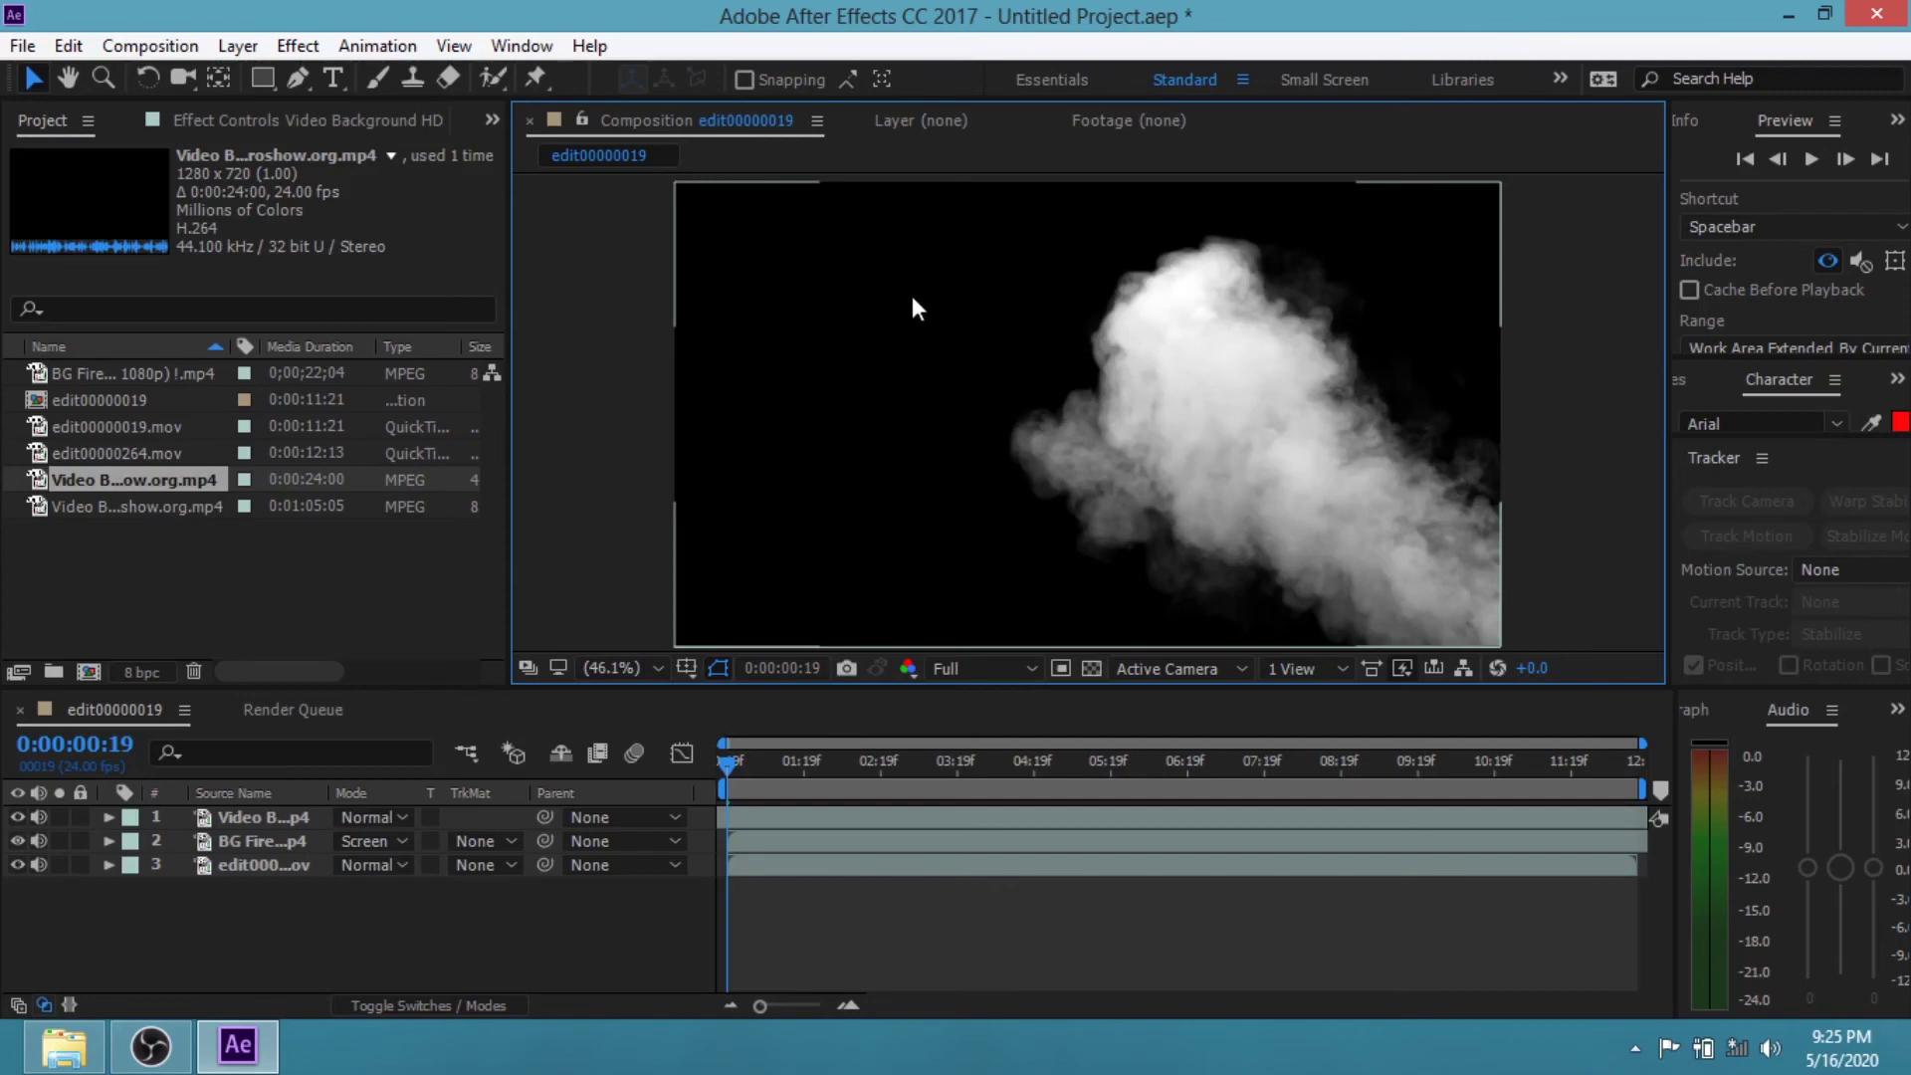
Step: Set the smoke layer to Screen and play back the fire-and-smoke composite
click(405, 816)
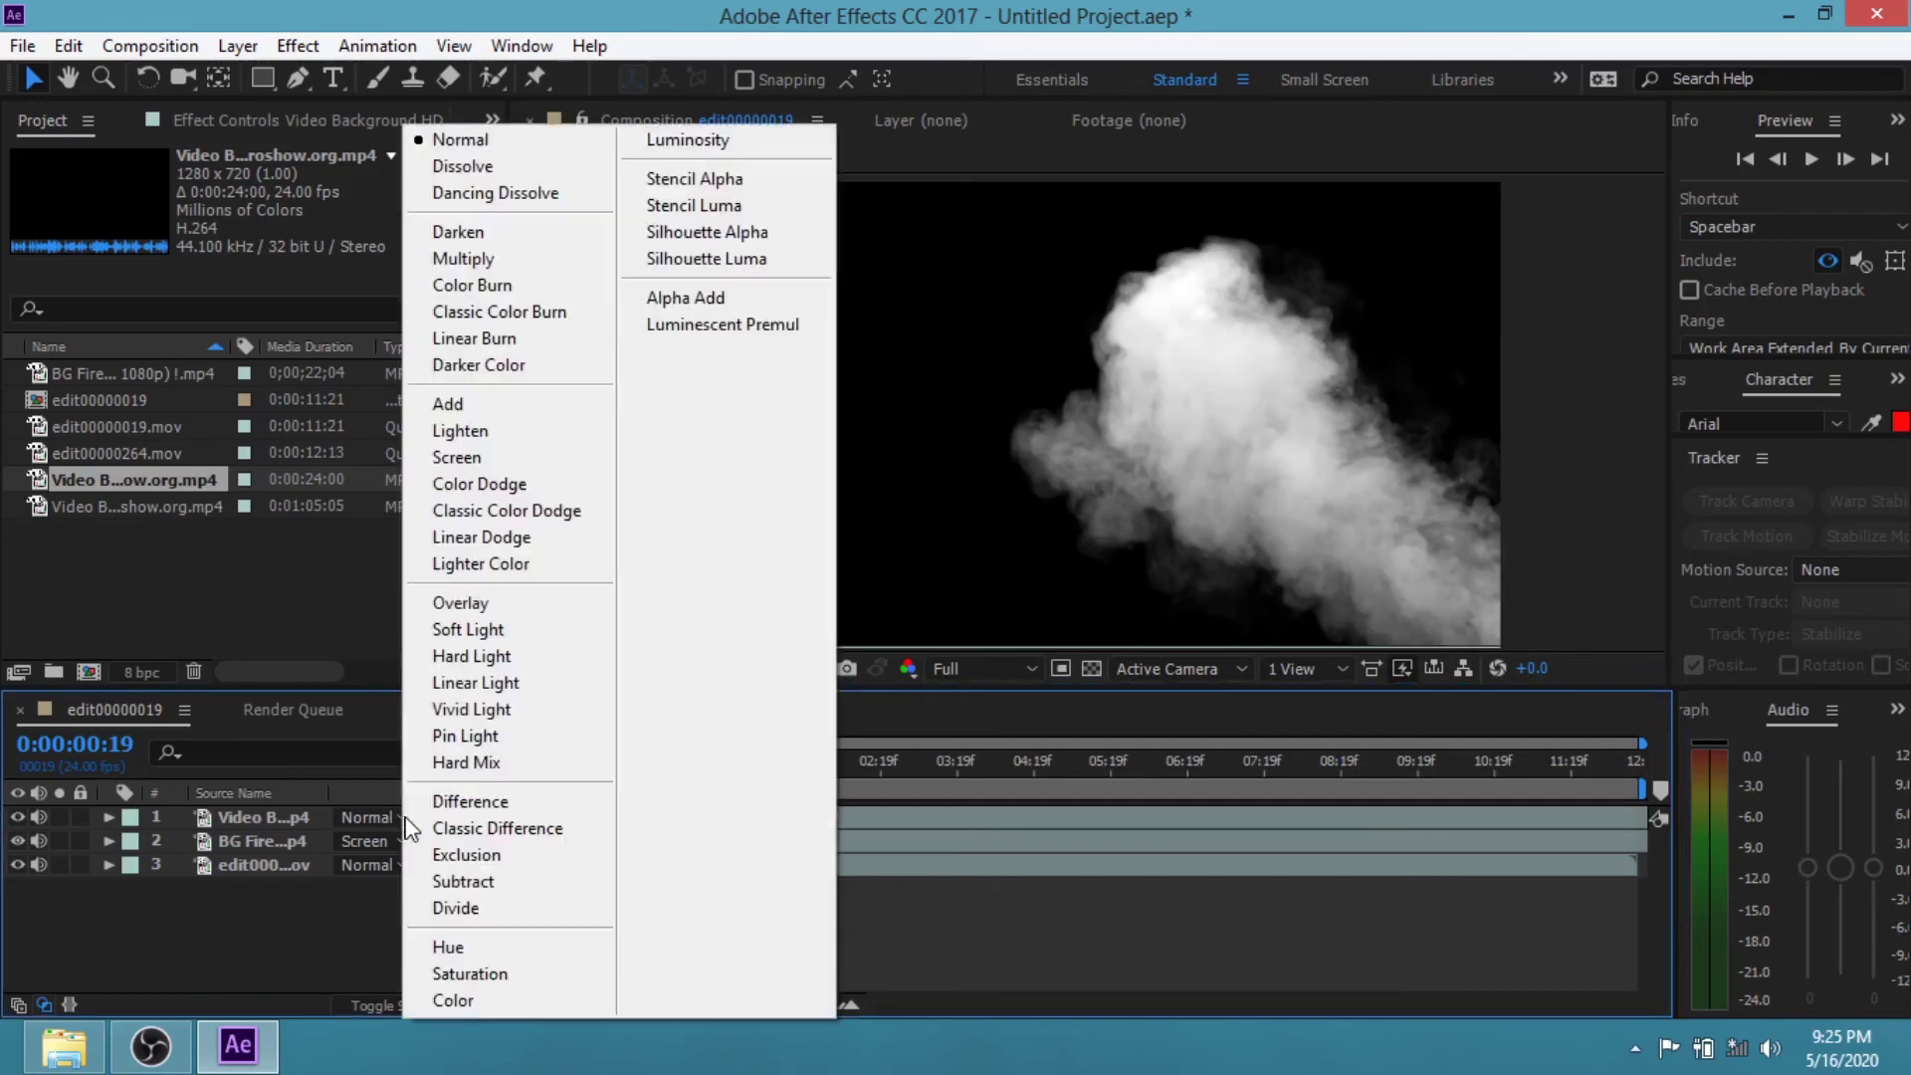
click(498, 459)
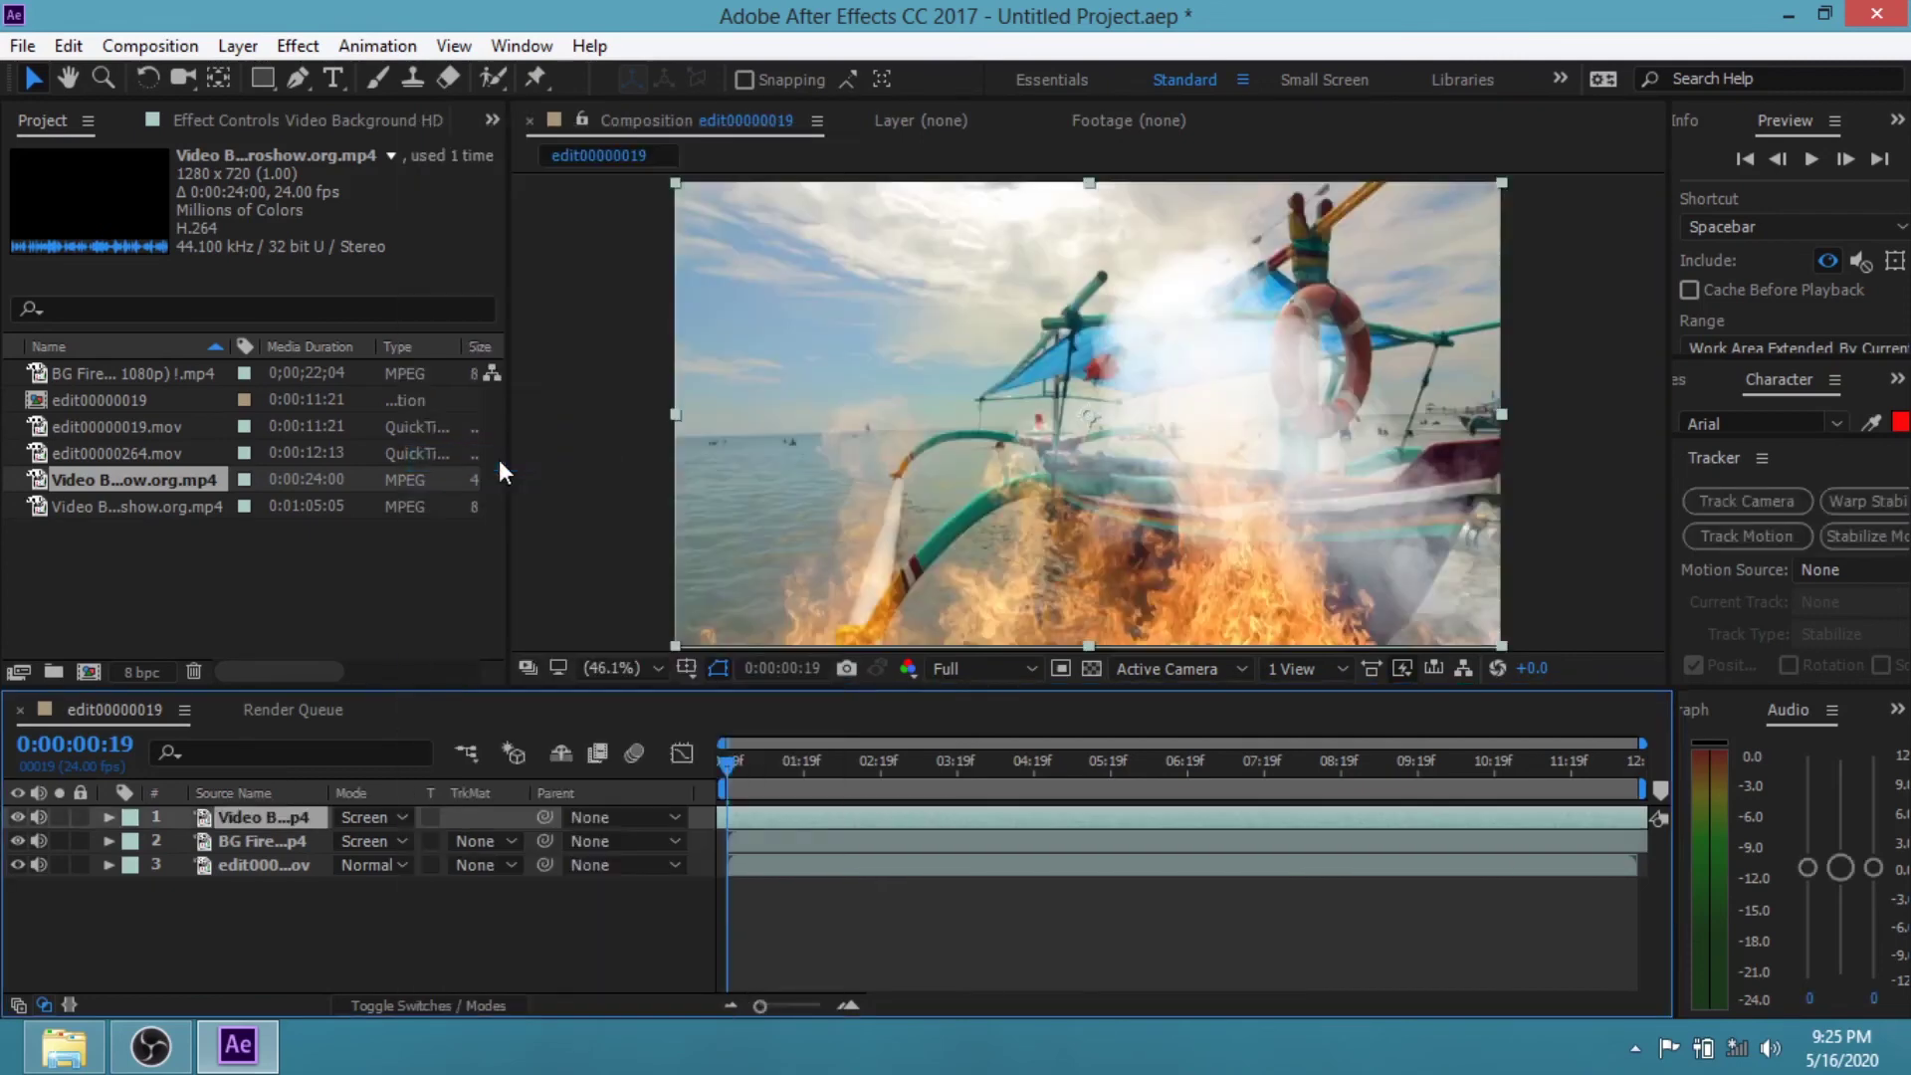
click(1568, 558)
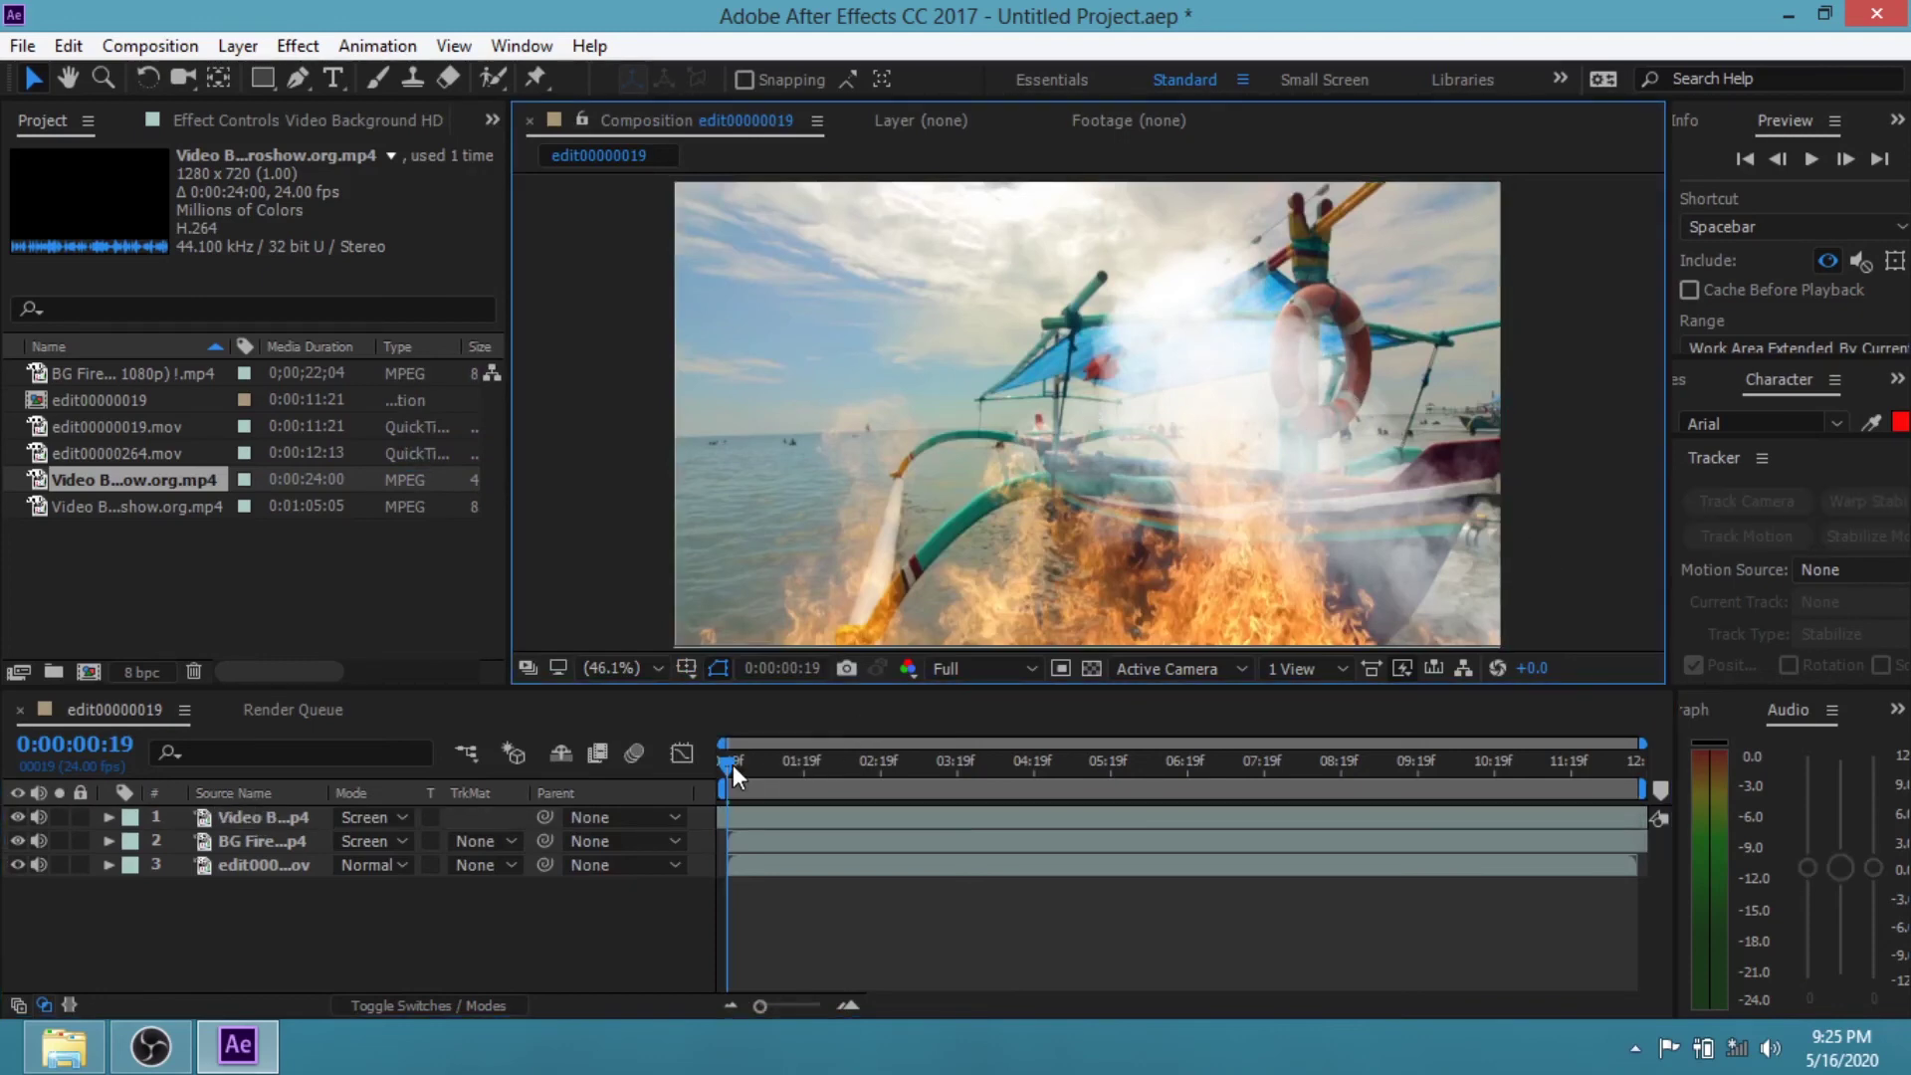
drag(734, 765, 1083, 759)
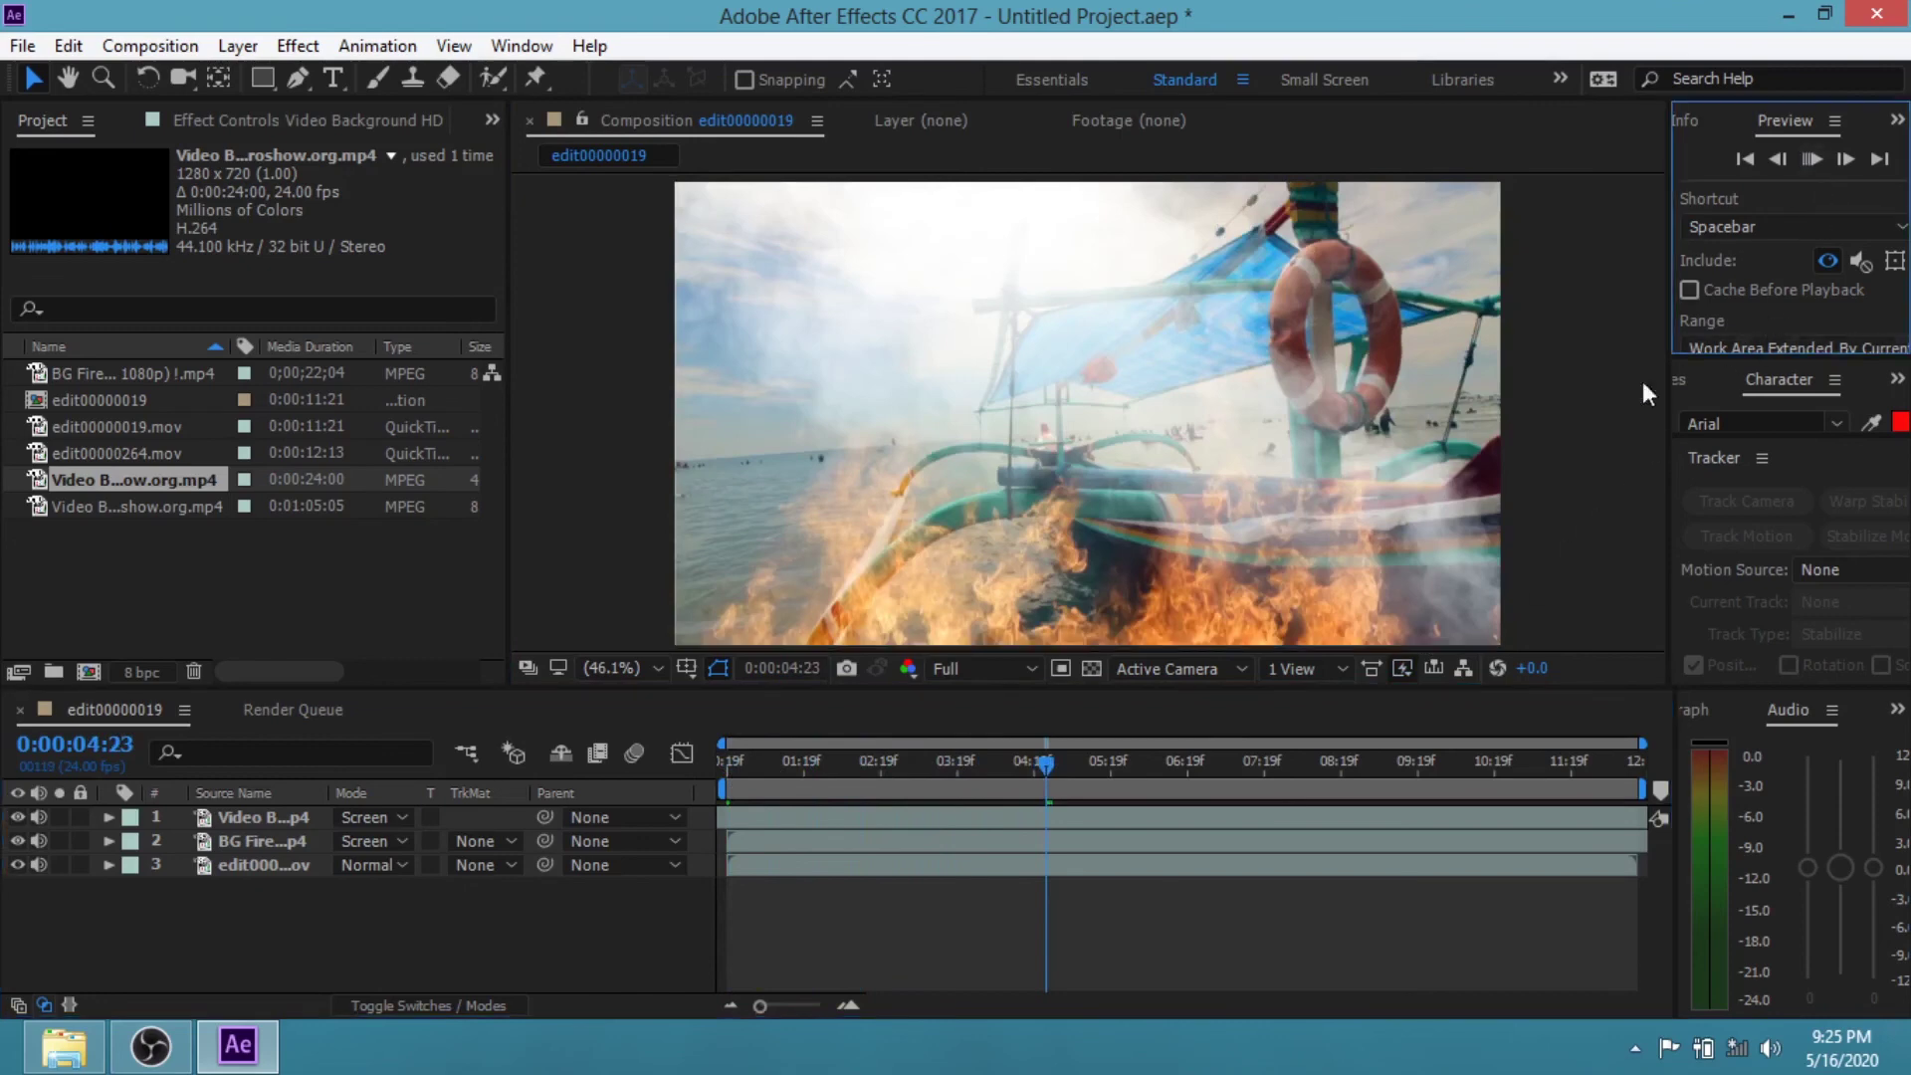
key(space)
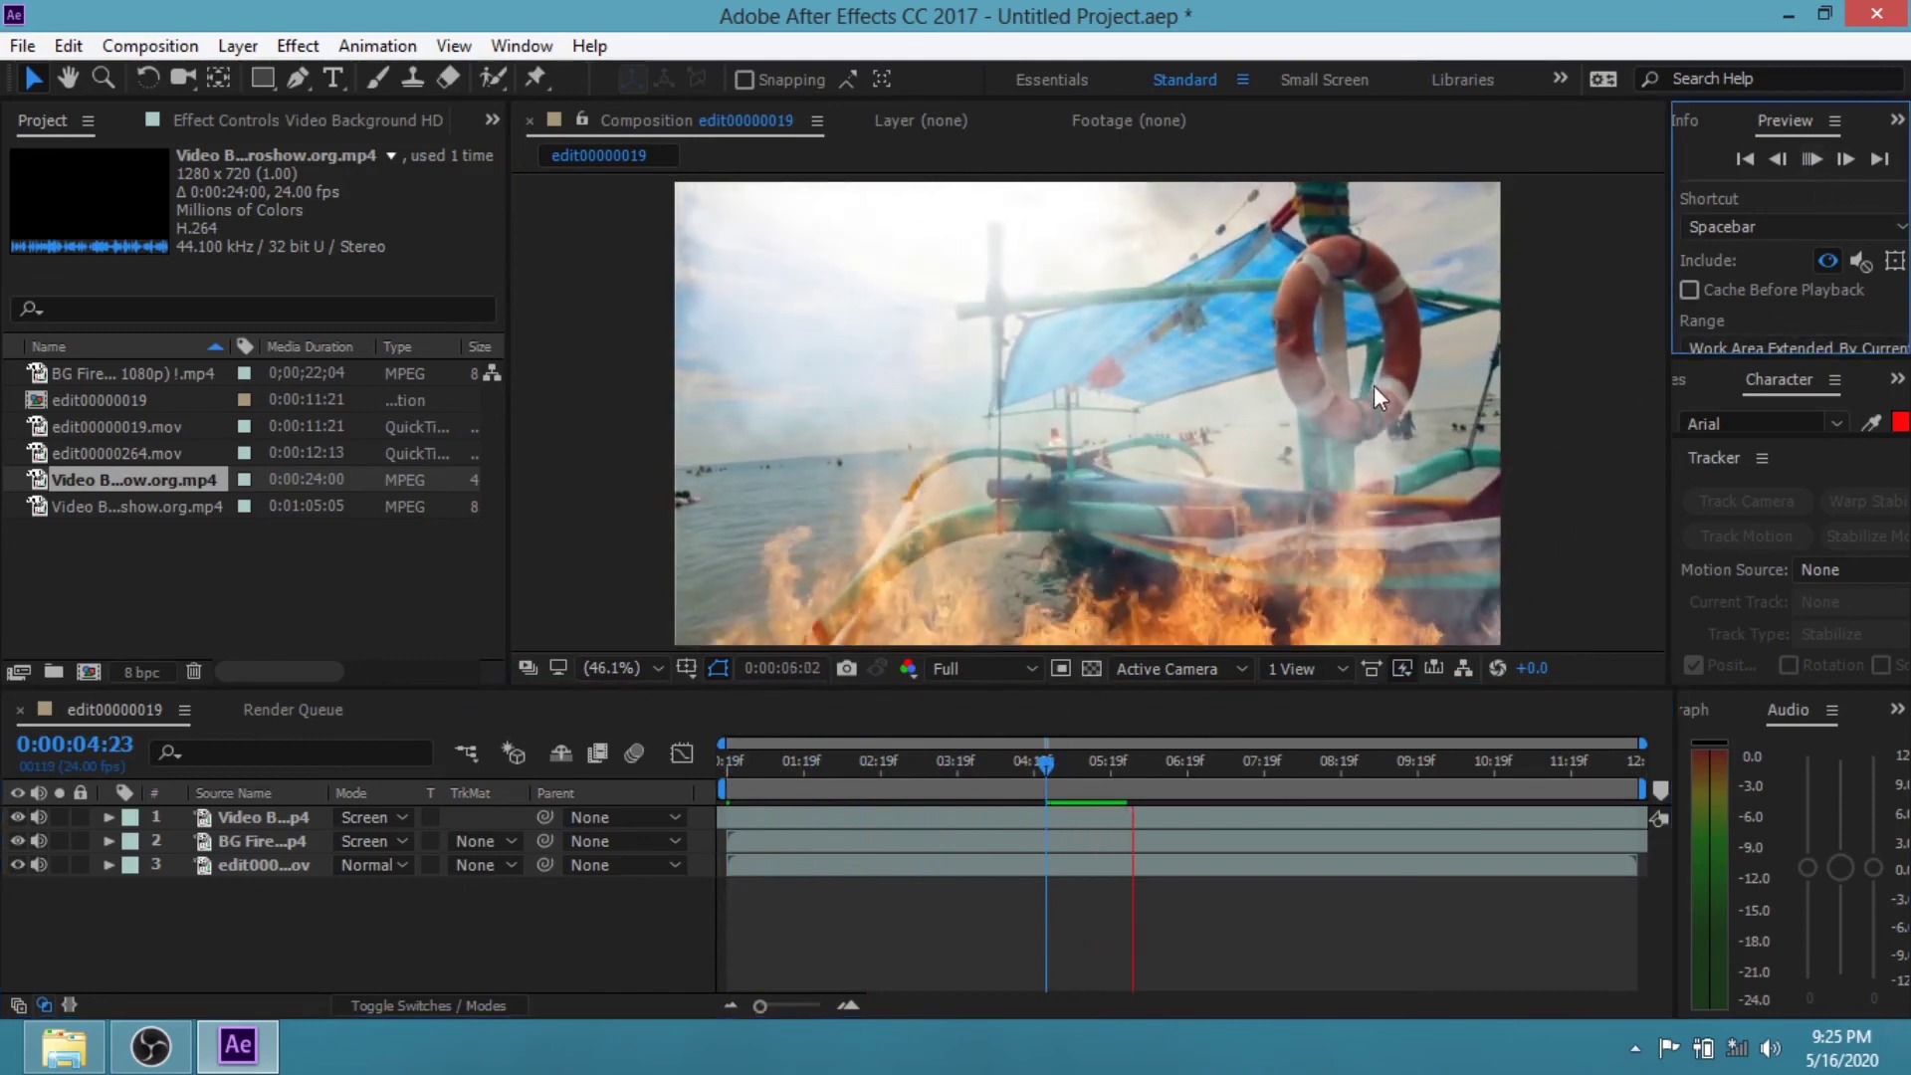